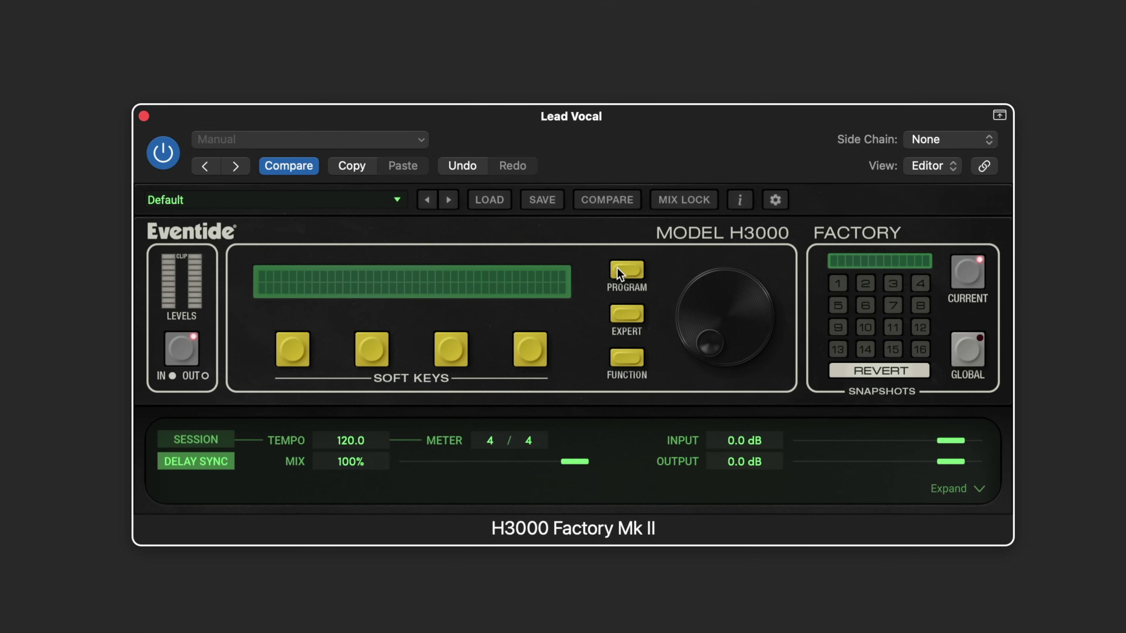
- Expand the plugin to show the patch grid and Delay 1 at 125.0 ms, 0% feedback, 8.0 kHz high cut
left_click(633, 270)
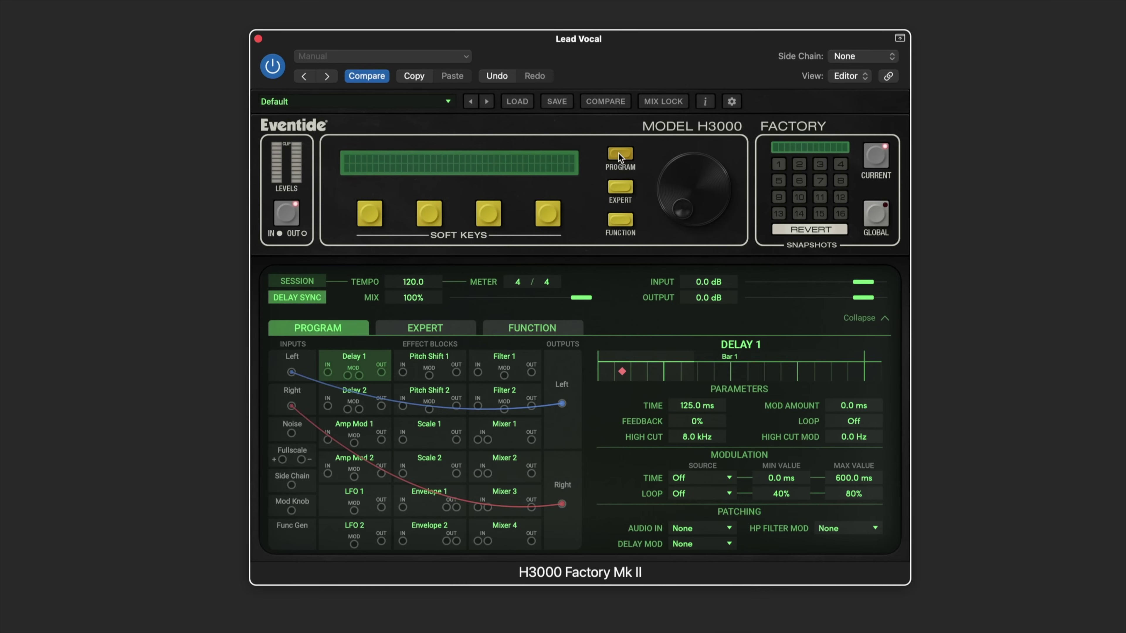
left_click(631, 270)
left_click(875, 317)
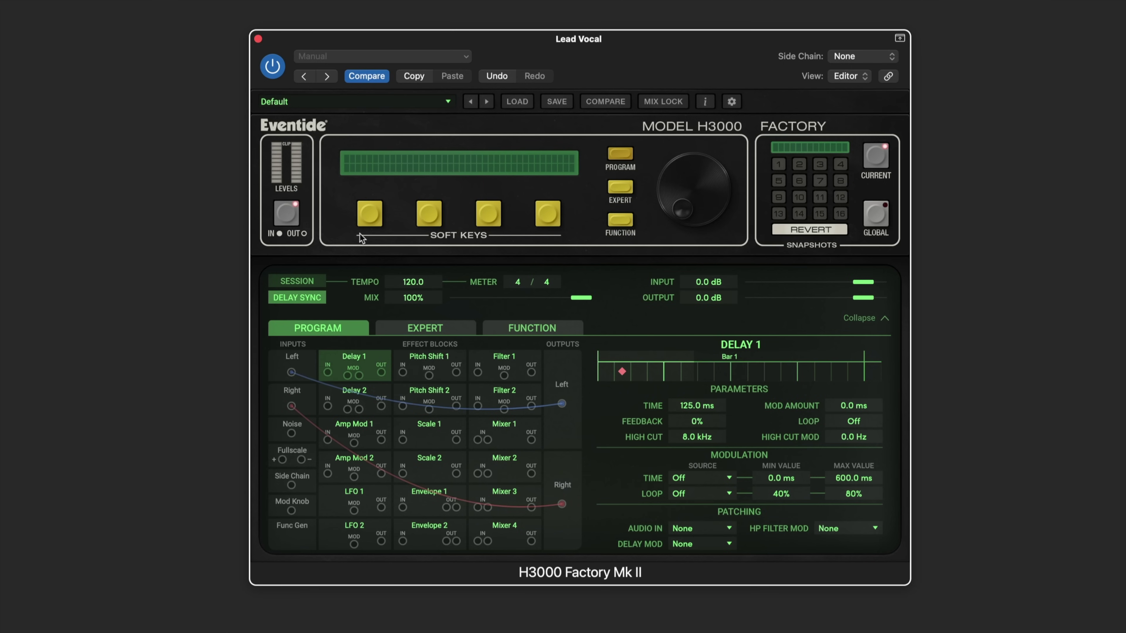
- Check the preset list without leaving Default, then collapse to the compact front panel
left_click(387, 108)
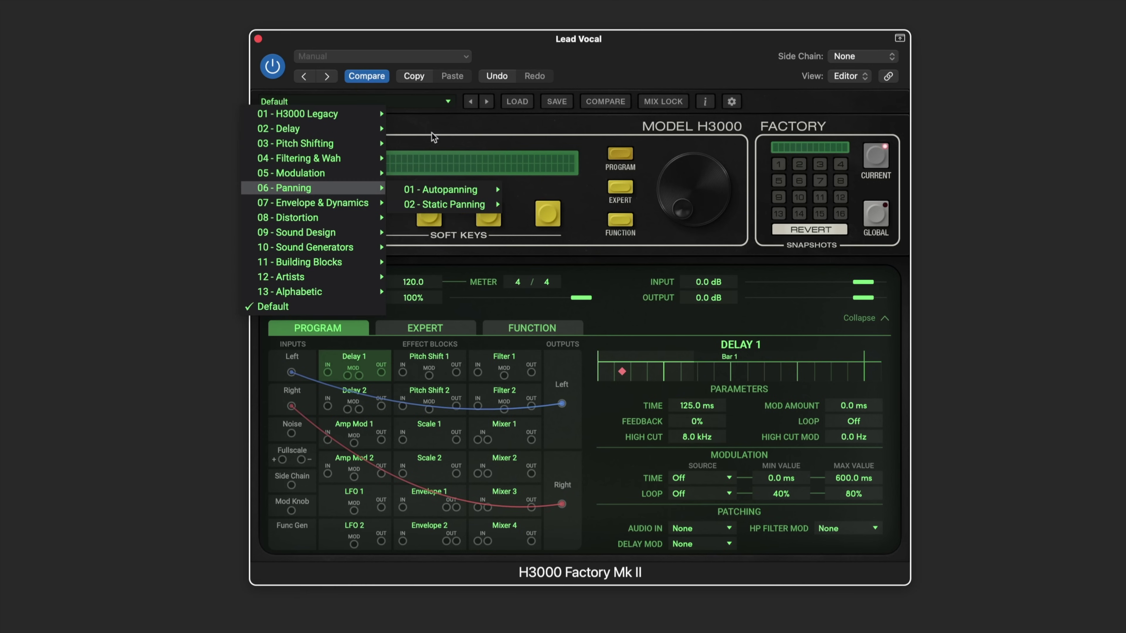
left_click(444, 123)
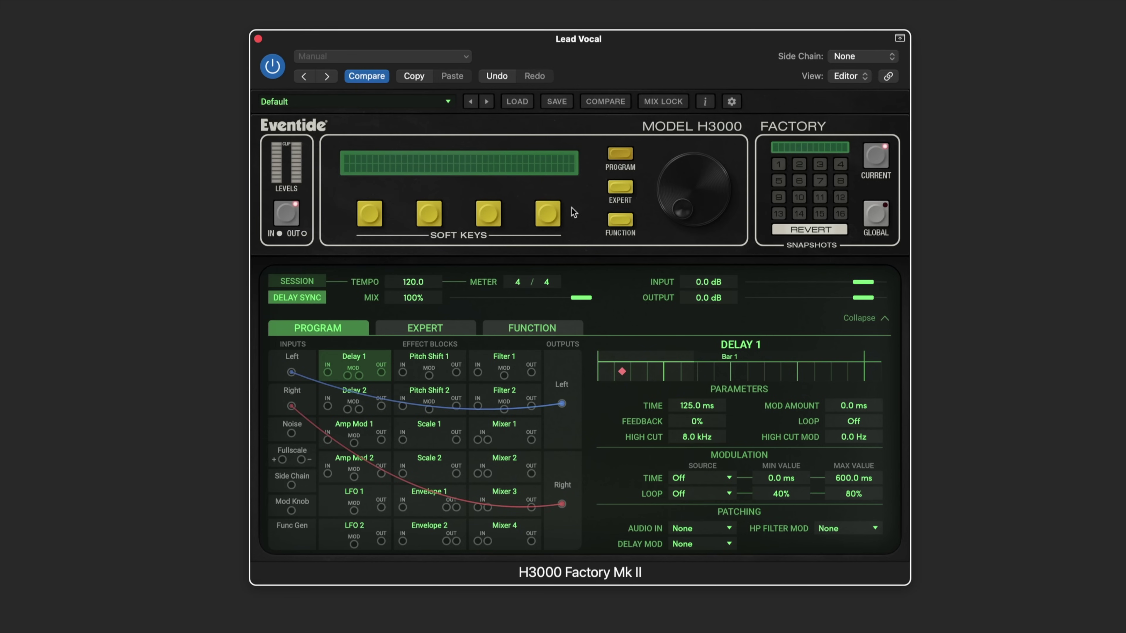
left_click(620, 155)
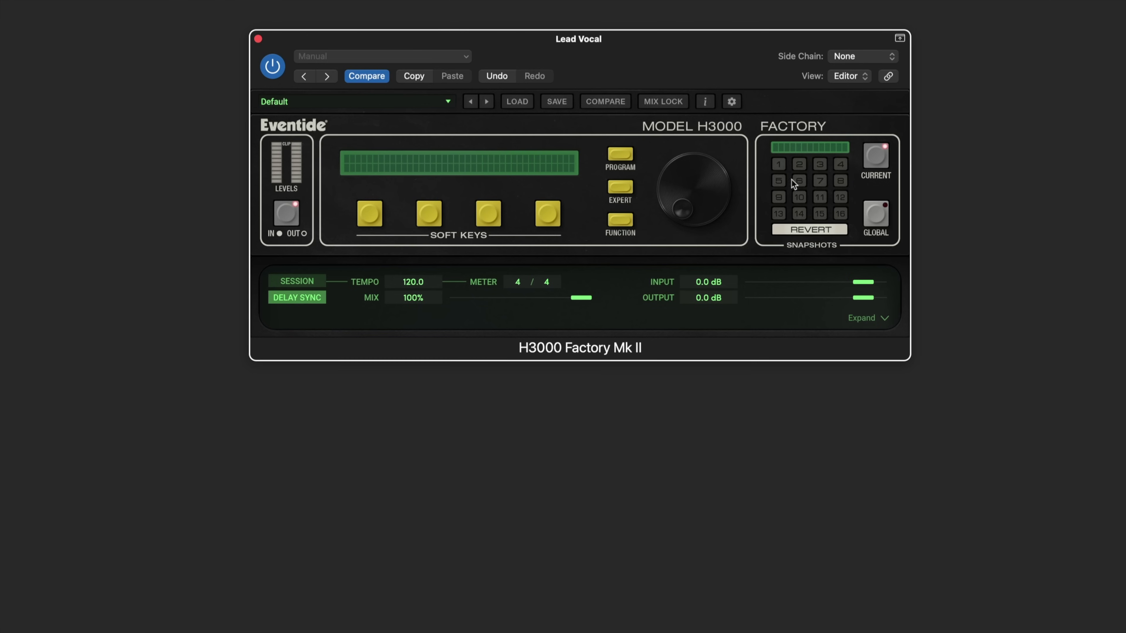
- Audition the global snapshots CHORWASH and Stutter Pan, ending on timbrAl bRooM
left_click(876, 214)
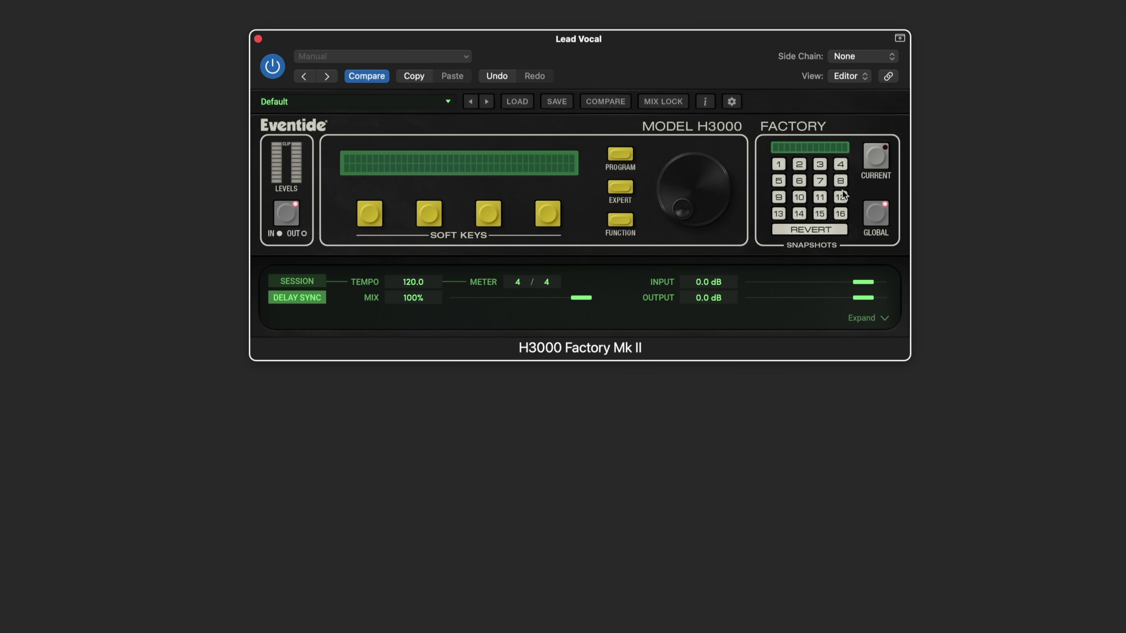
left_click(802, 166)
left_click(820, 166)
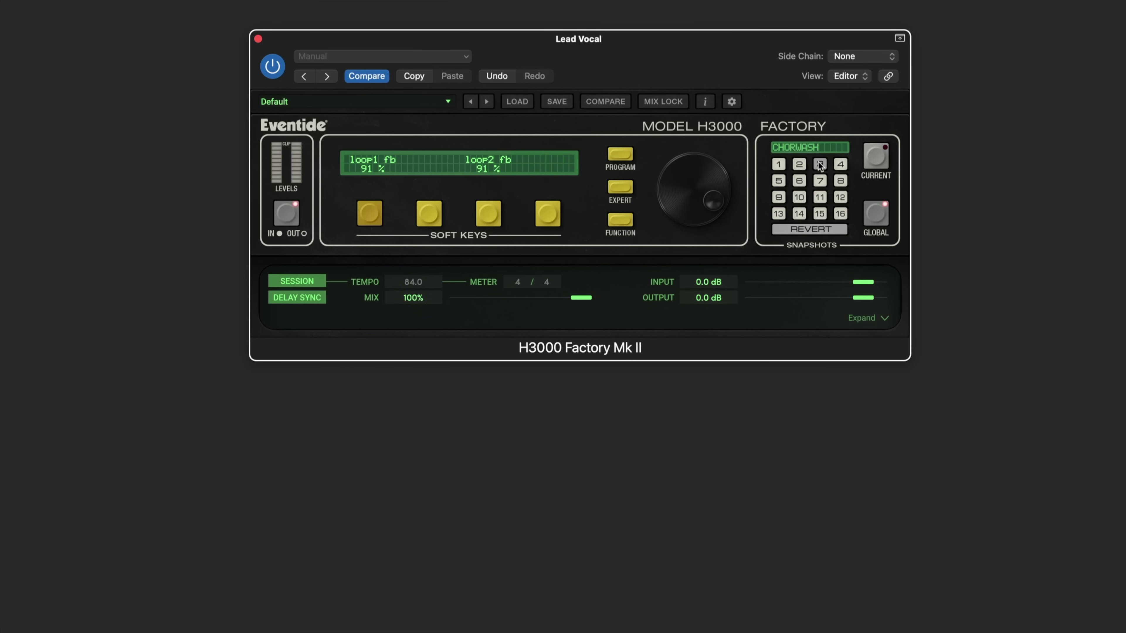
left_click(840, 164)
left_click(840, 181)
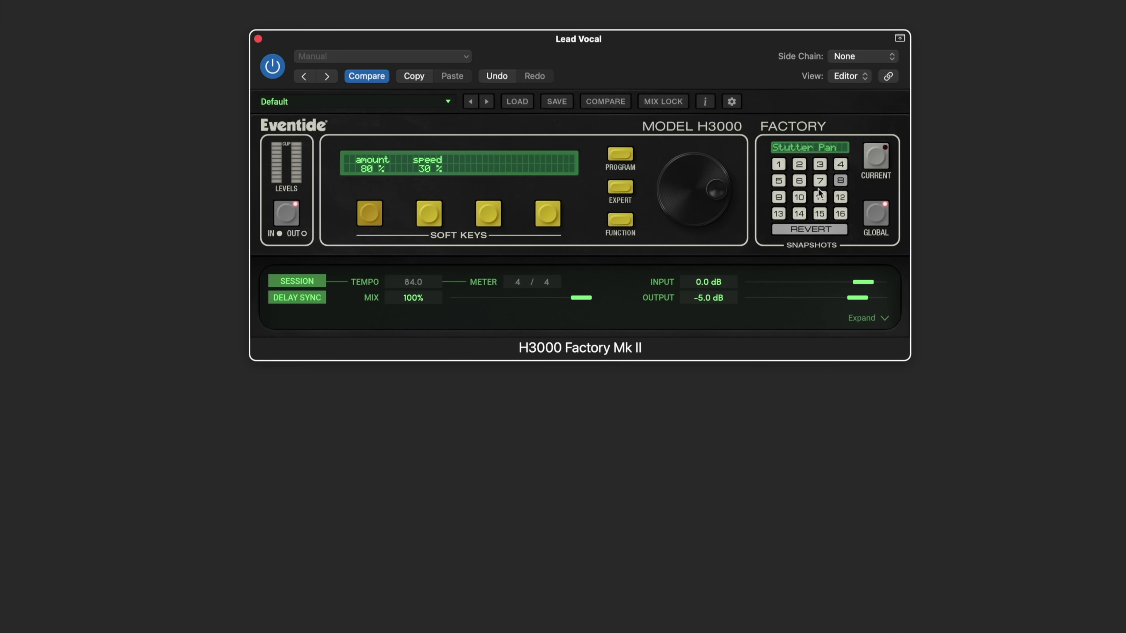
left_click(819, 197)
left_click(799, 197)
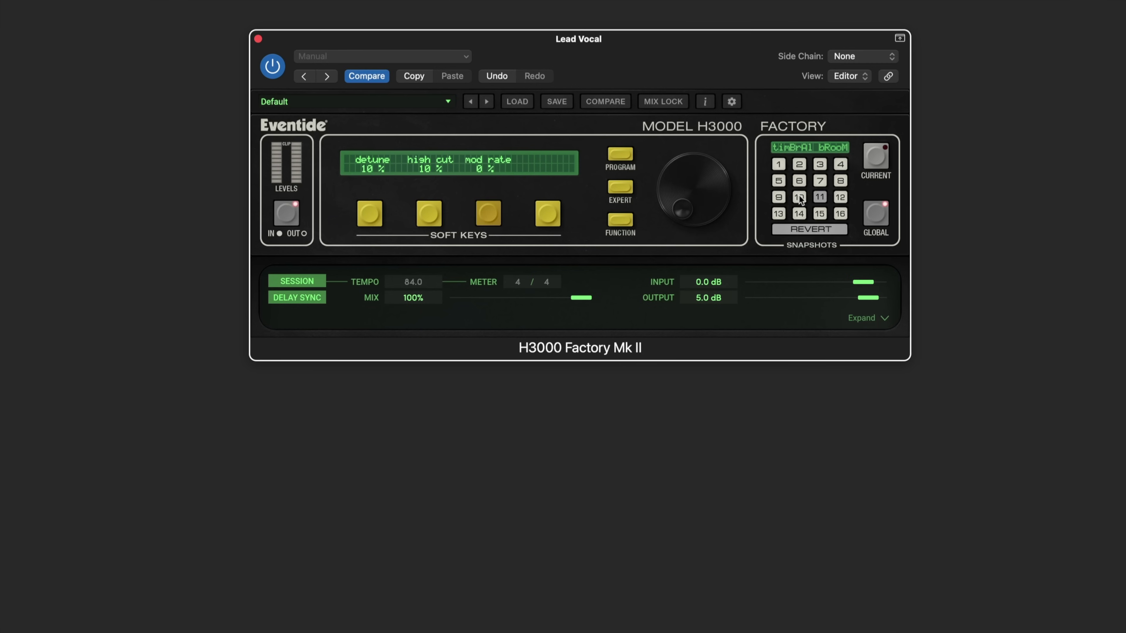
- Set timbrAl bRooM's wahdepth to 26% and wahspeed to 12%
left_click(371, 220)
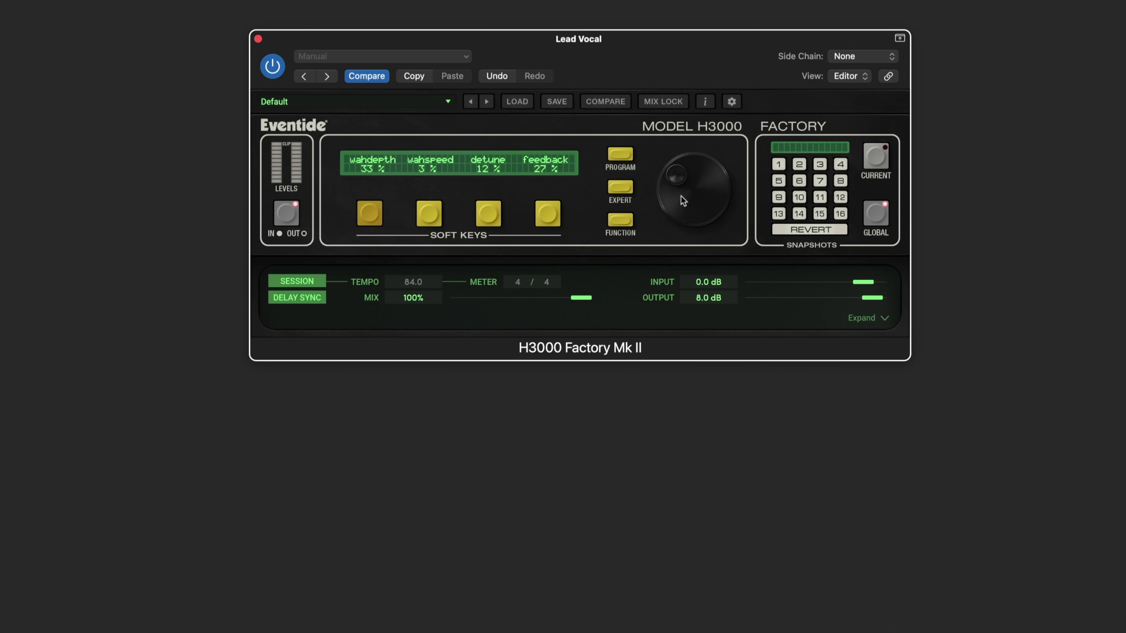
left_click_drag(683, 201, 693, 162)
left_click(429, 214)
scroll(421, 161, "down", 2)
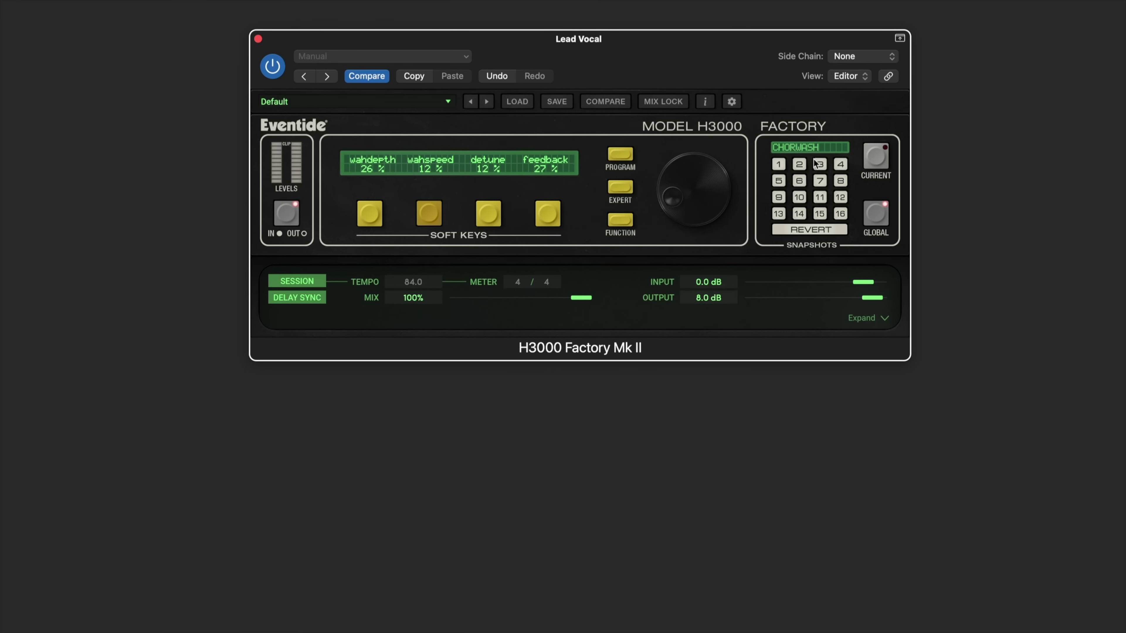
- Return to the current bank and reload the Default preset
left_click(873, 157)
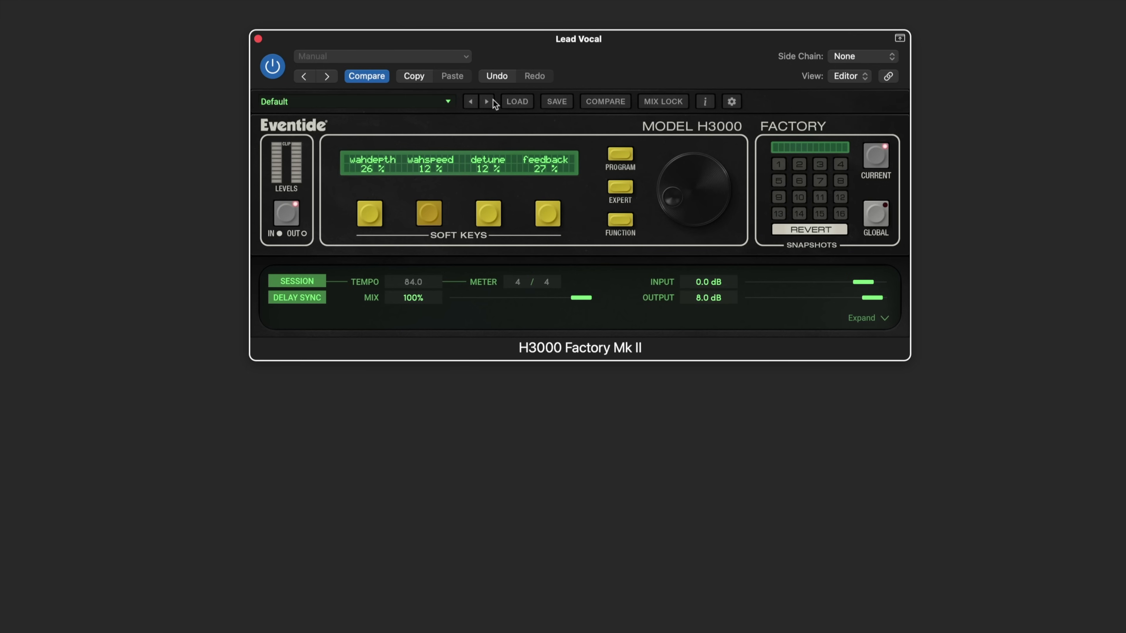
left_click(400, 103)
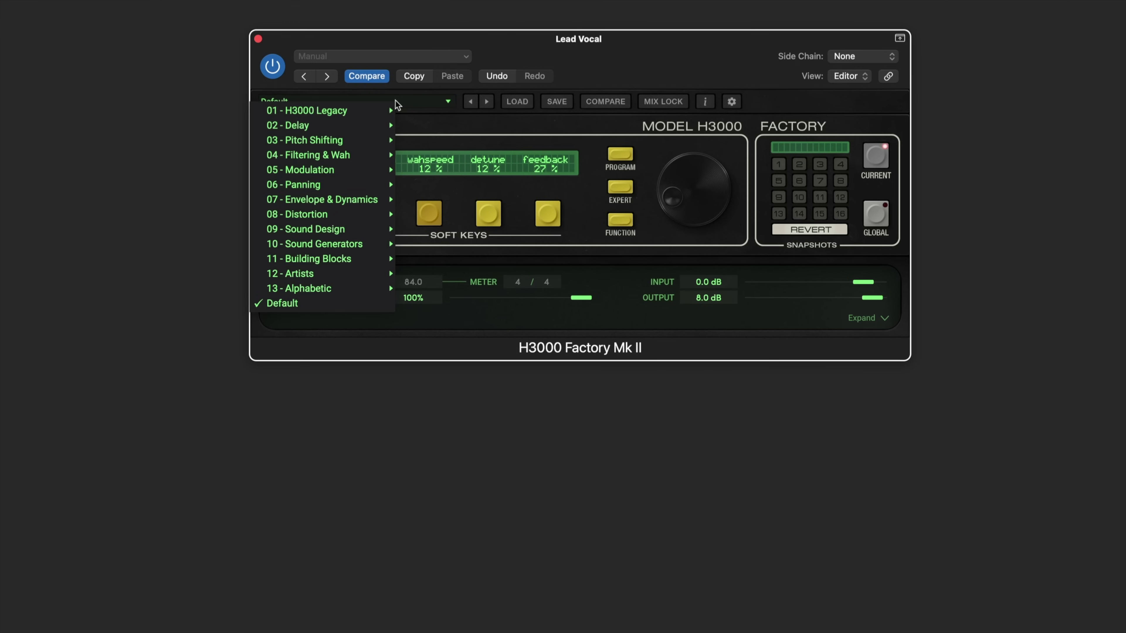
left_click(337, 300)
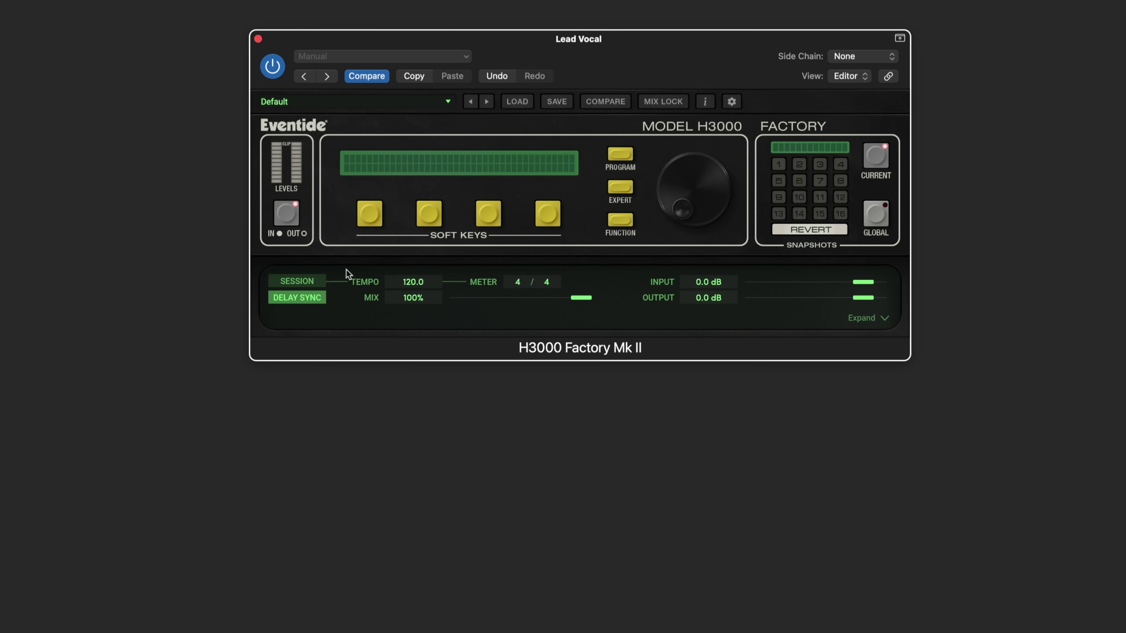
- Enable SESSION tempo sync so Default follows the session's 84.0 tempo
left_click(301, 280)
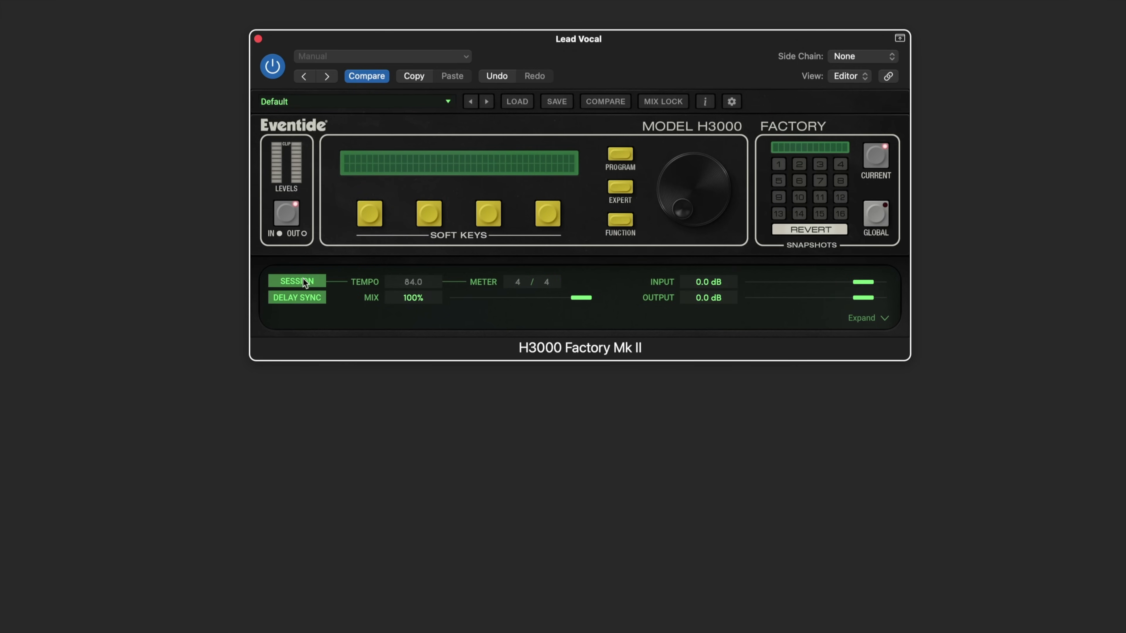
left_click(304, 277)
left_click(304, 277)
left_click(288, 212)
- Expand the program editor and show the 11 - Building Blocks presets in the preset list
left_click(621, 156)
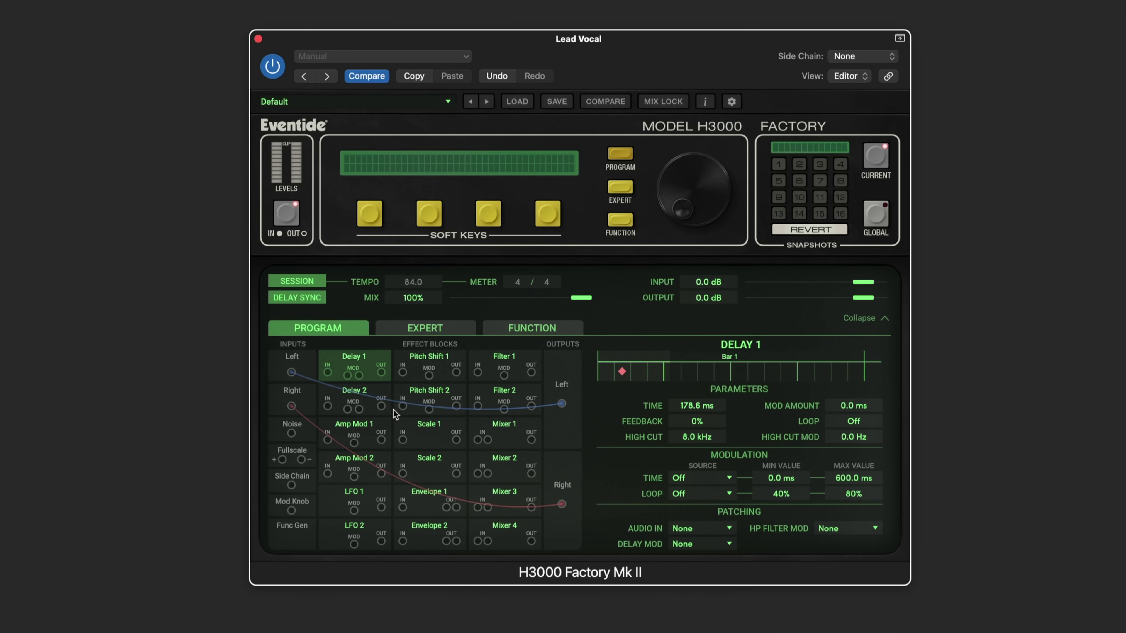
left_click(347, 101)
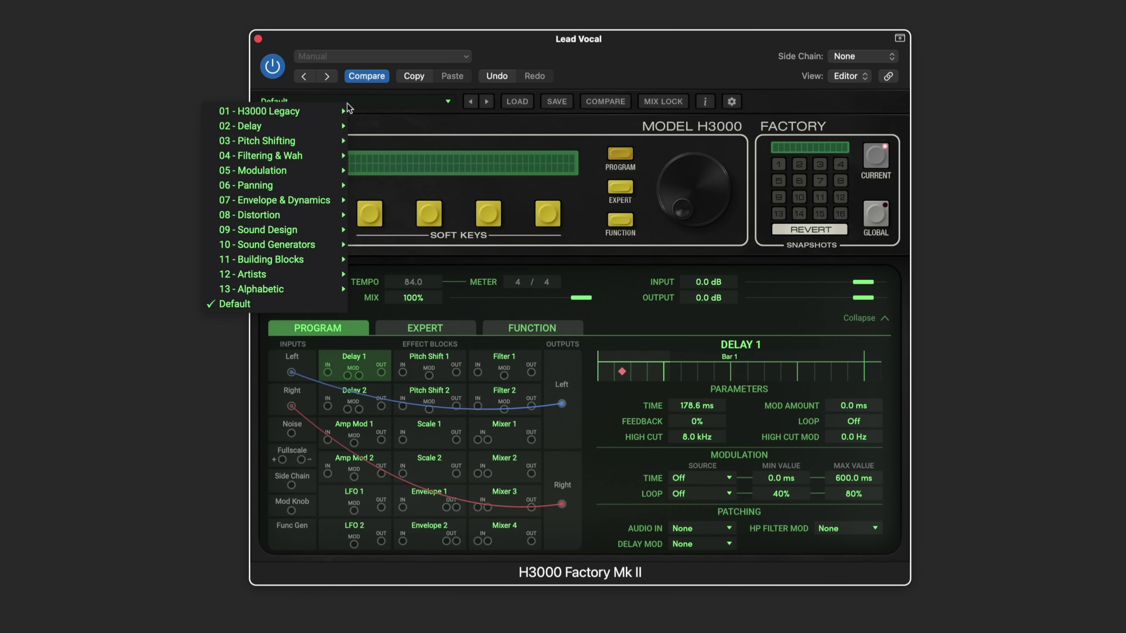
mouse_move(305, 259)
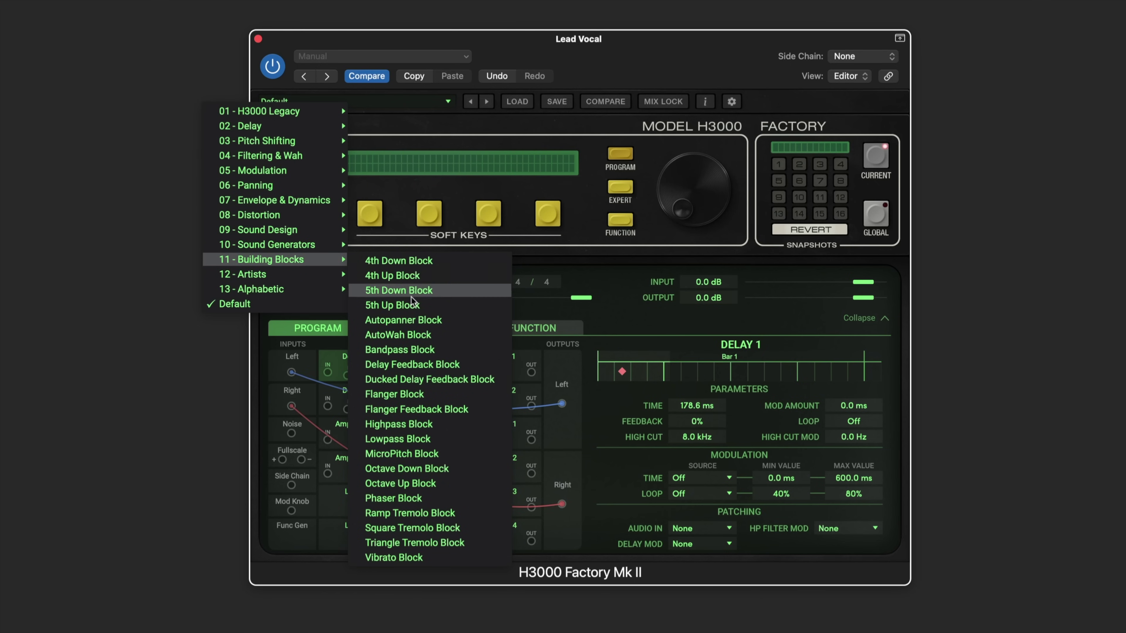
- Load Flanger Block and compare it with the bypassed dry vocal
left_click(411, 399)
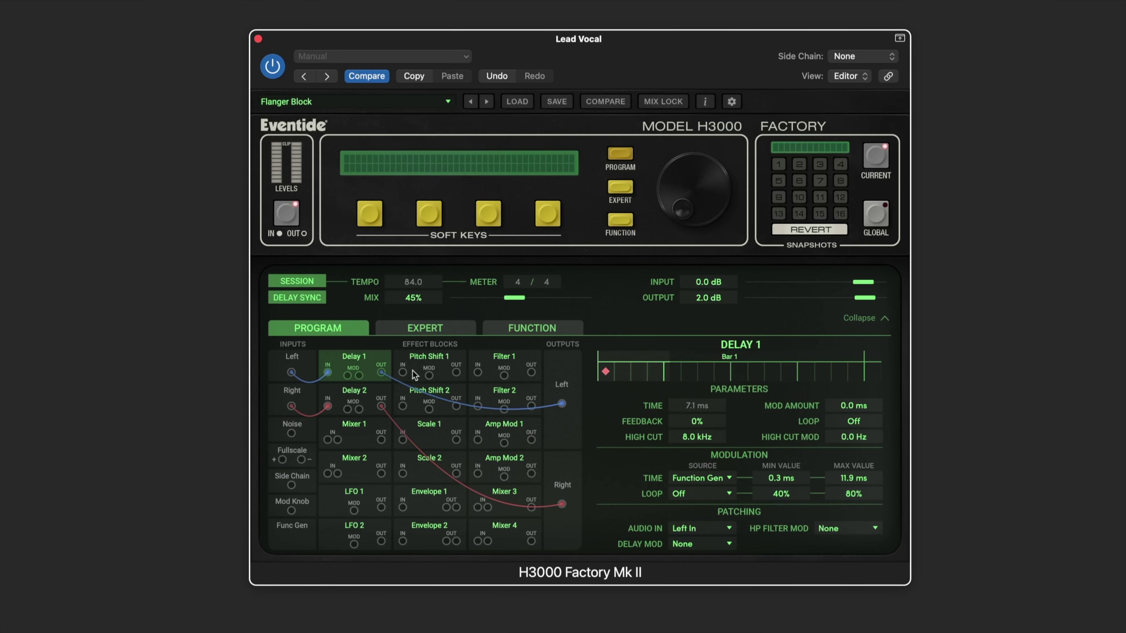
left_click(273, 66)
left_click(276, 65)
- Inspect the Delay 1 and Delay 2 block parameters in Flanger Block
left_click_drag(357, 360, 355, 391)
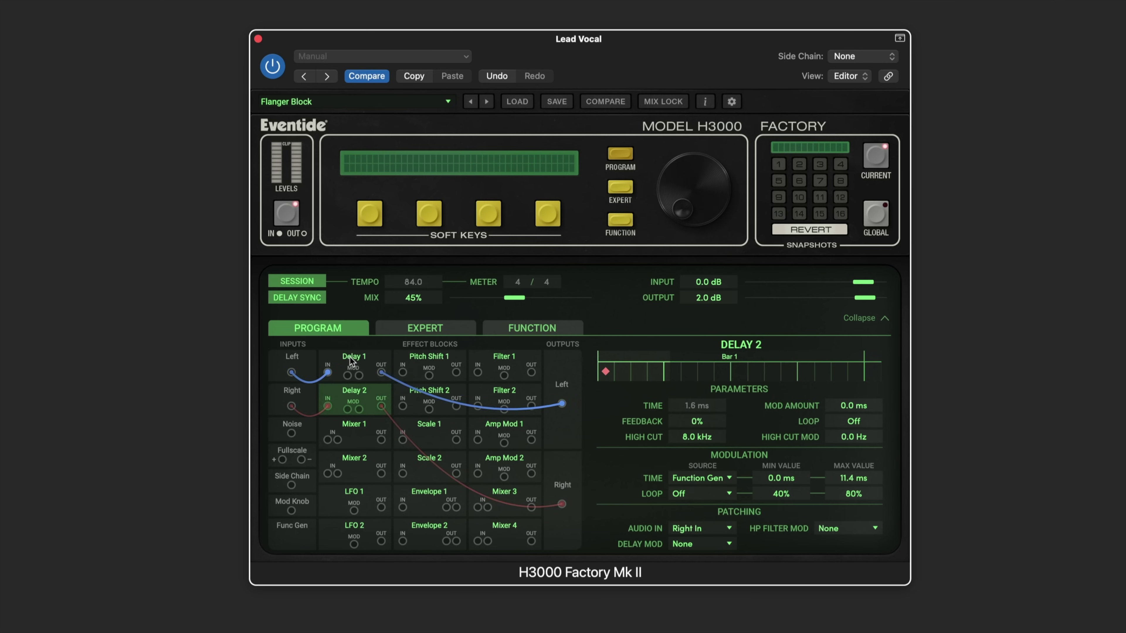
left_click(349, 362)
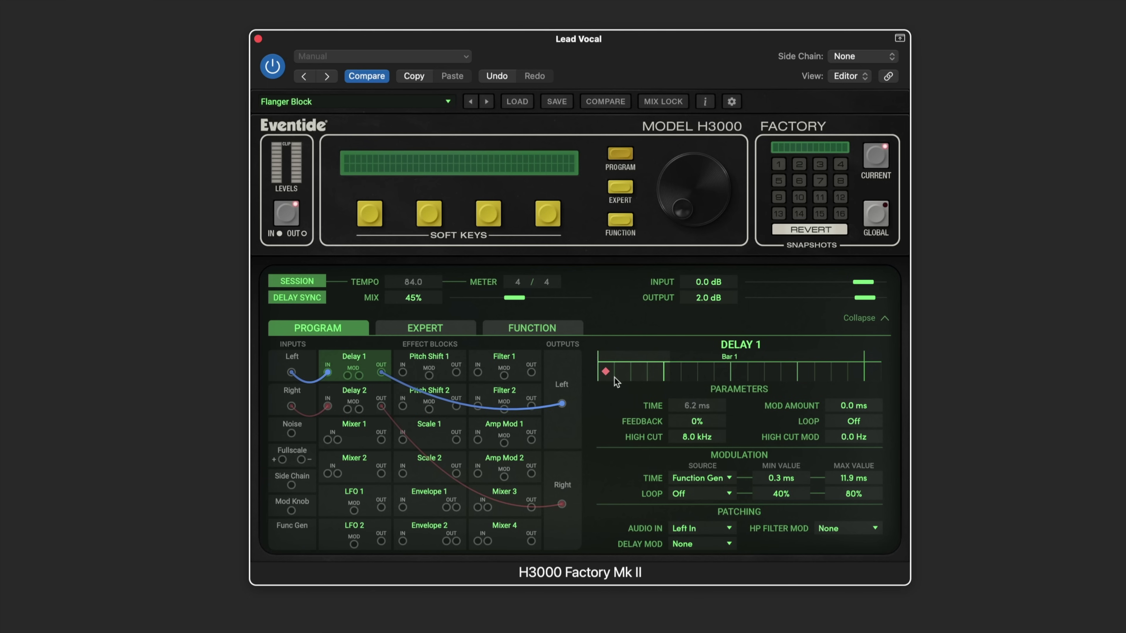
left_click(355, 396)
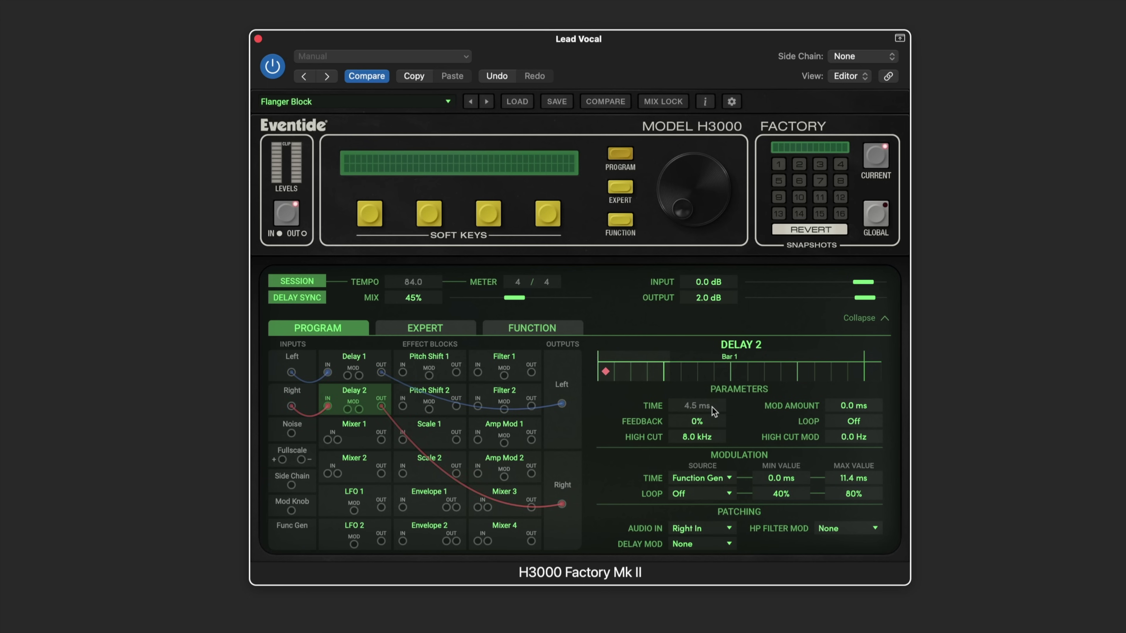
- Move through the EXPERT page to the FUNCTION page of modulation sources
left_click(434, 328)
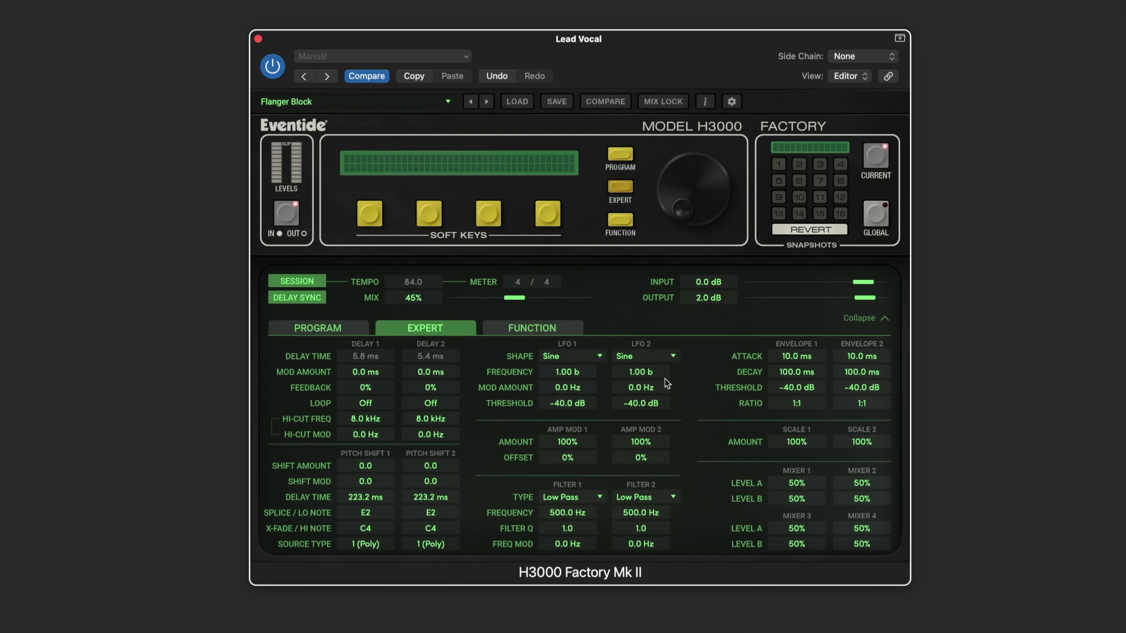
left_click(537, 330)
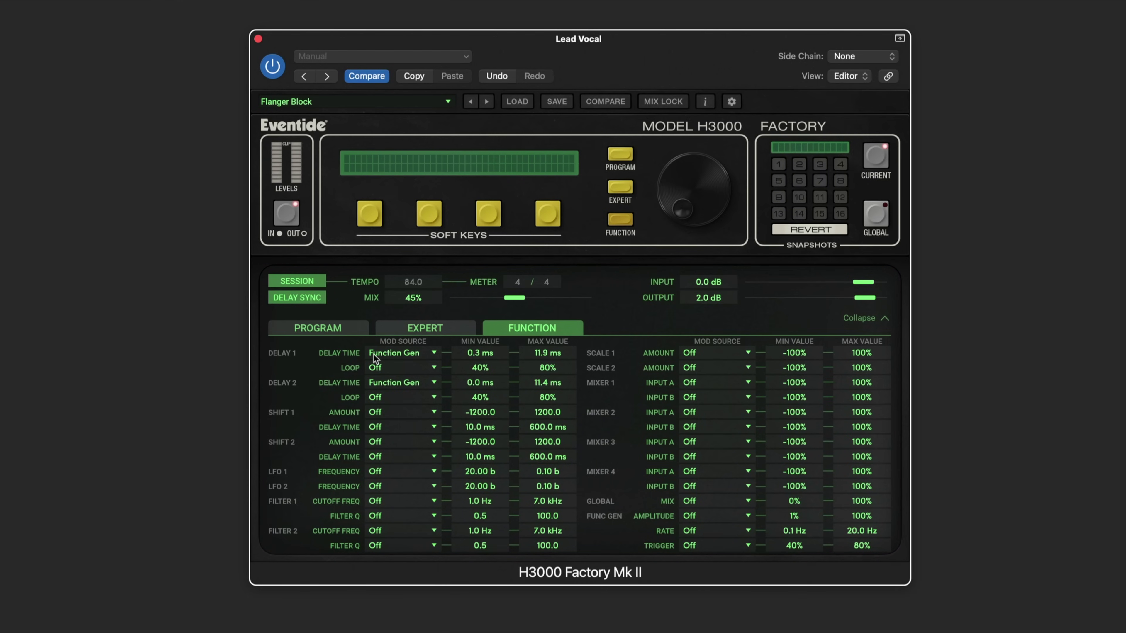
- Keep Function Gen as Delay 1's delay-time mod source after briefly trying Soft Key 2
left_click(434, 353)
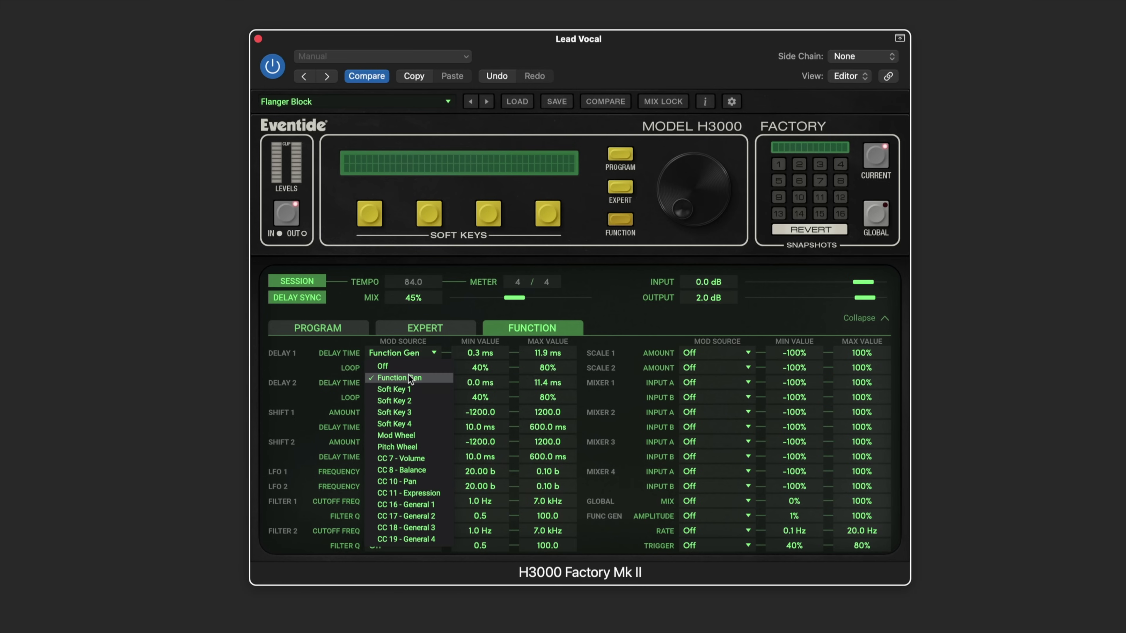
left_click(391, 400)
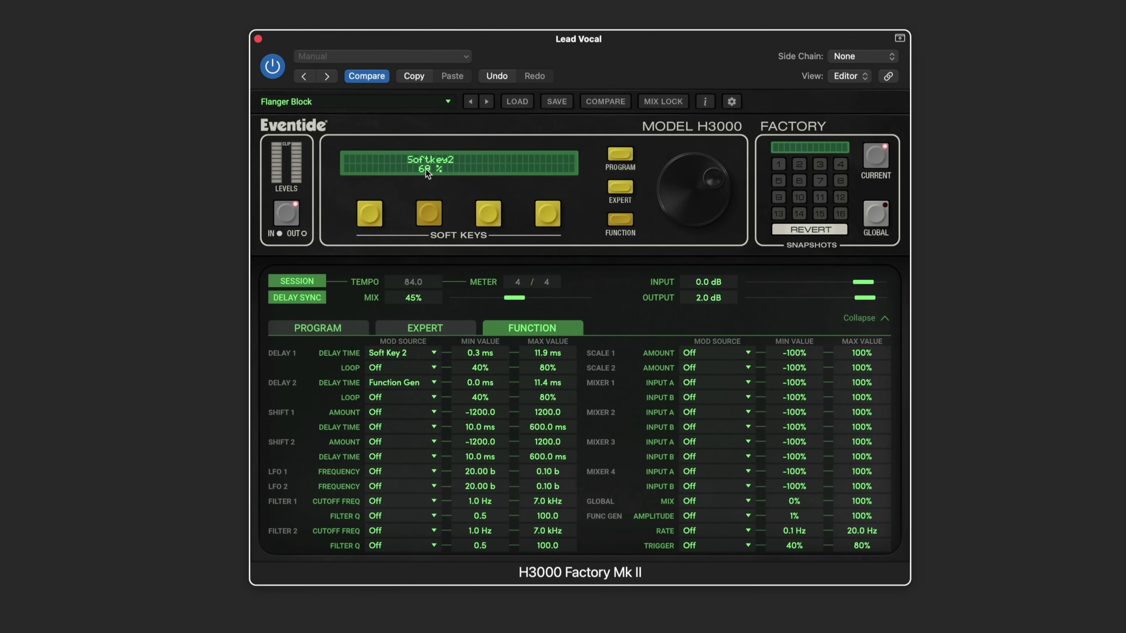
scroll(425, 168, "down", 3)
left_click(396, 355)
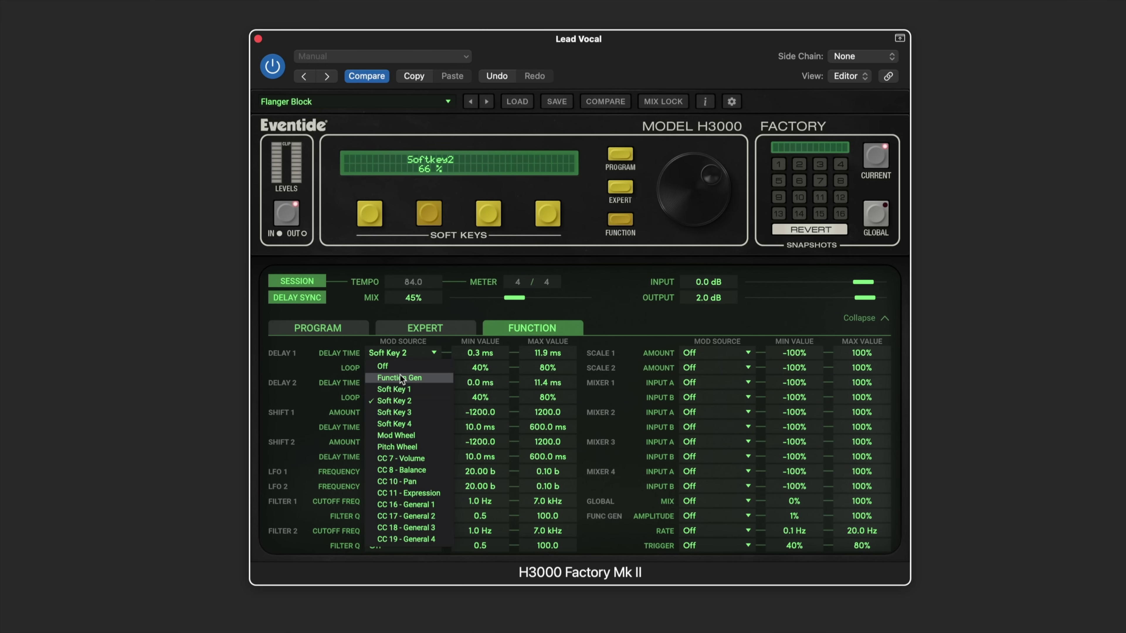
left_click(399, 374)
left_click(404, 357)
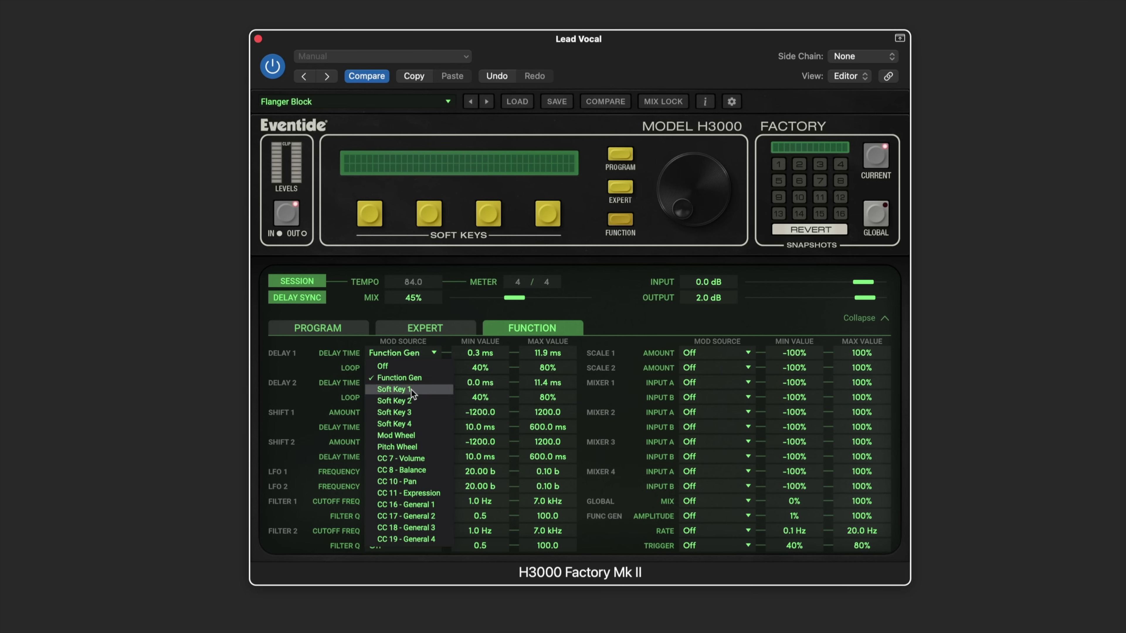
left_click(446, 327)
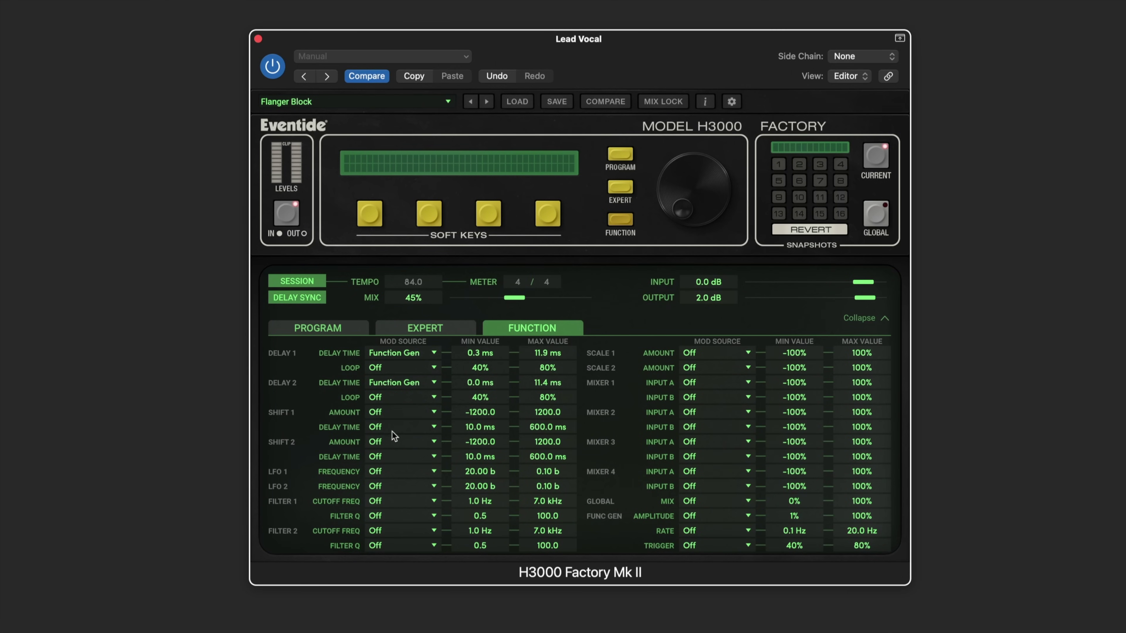
- Open the Function Generator on the routing grid, keeping Triangle waveform and the rate source
left_click(324, 327)
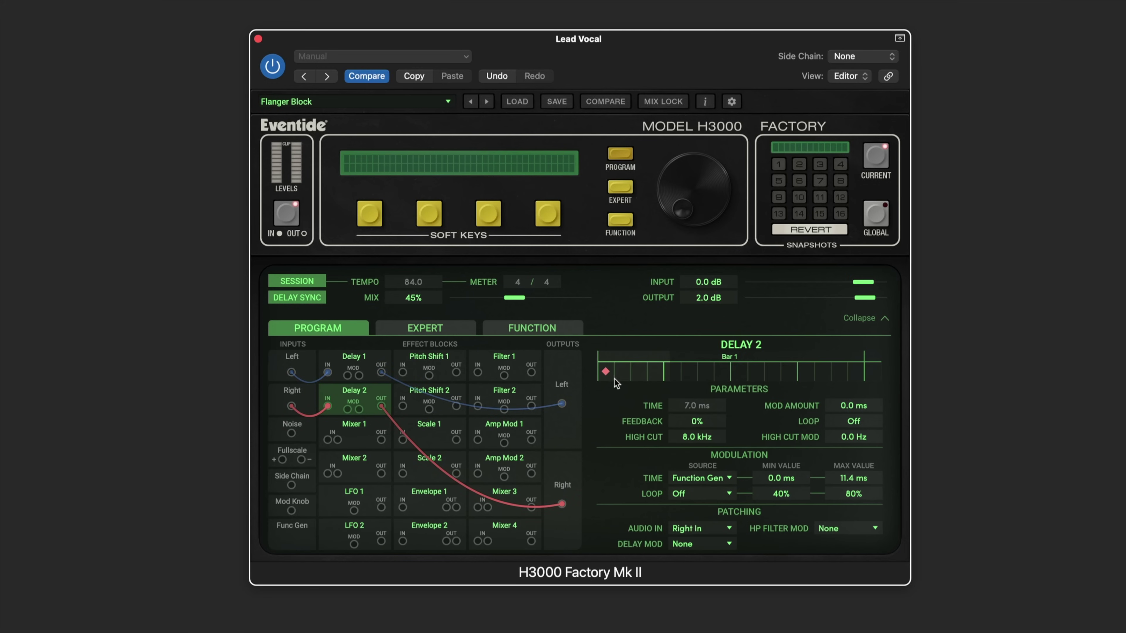
left_click_drag(693, 406, 691, 413)
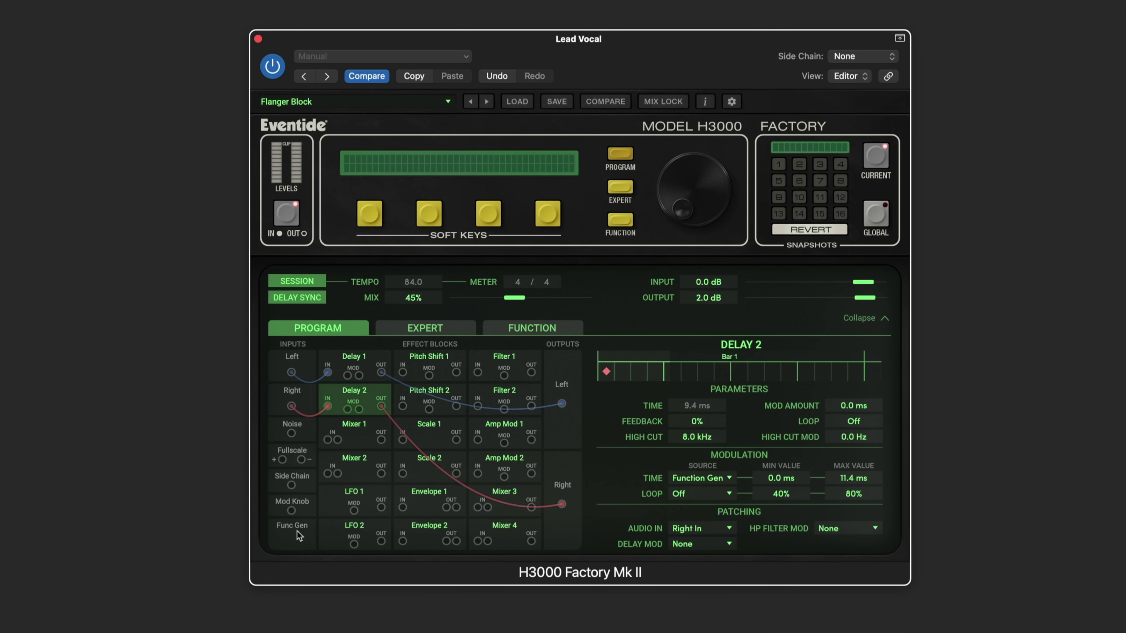
left_click(290, 532)
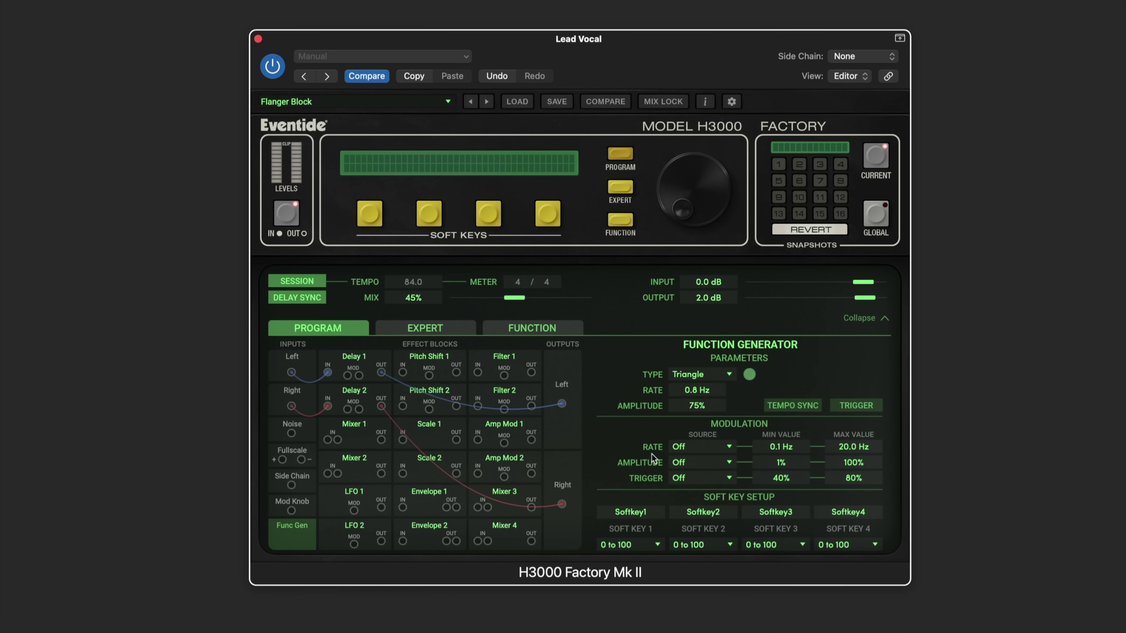
left_click(700, 376)
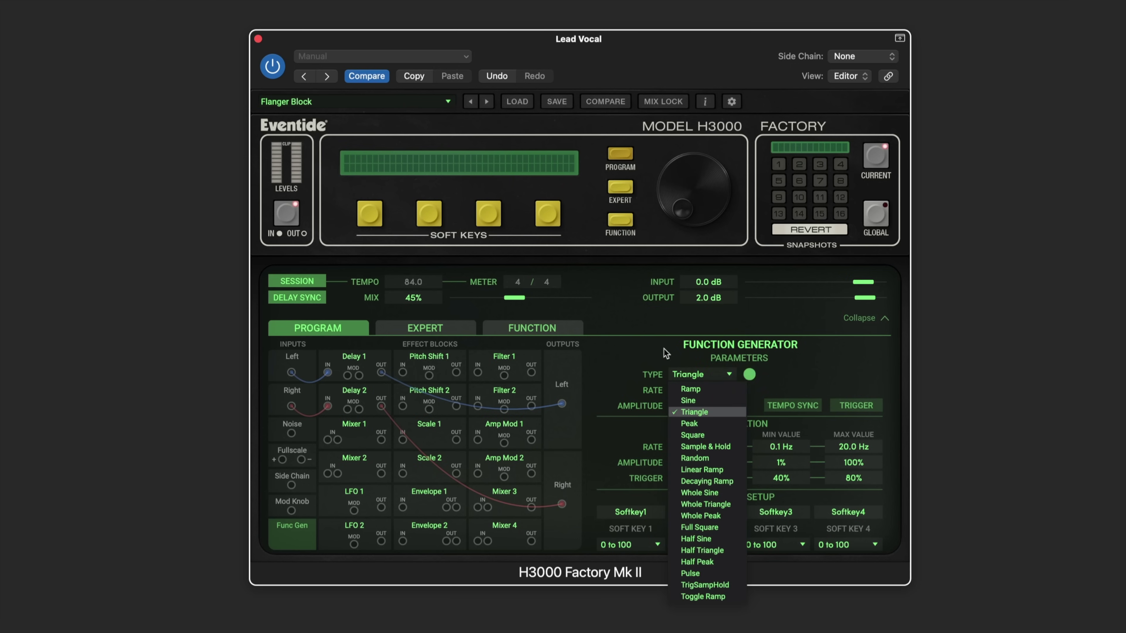
left_click(675, 374)
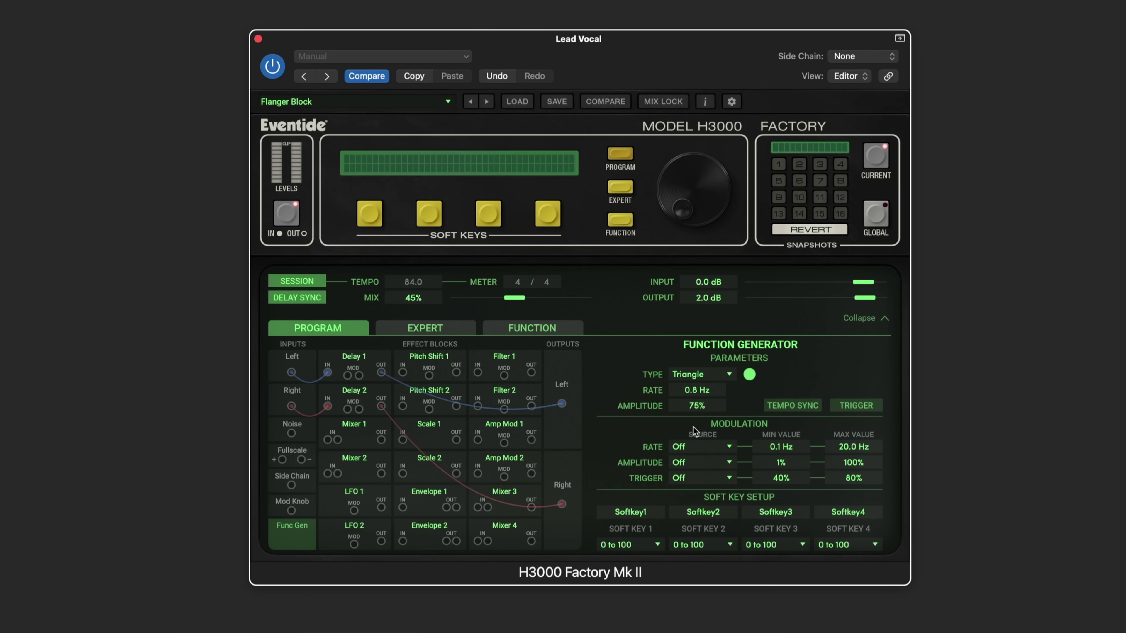
left_click(710, 446)
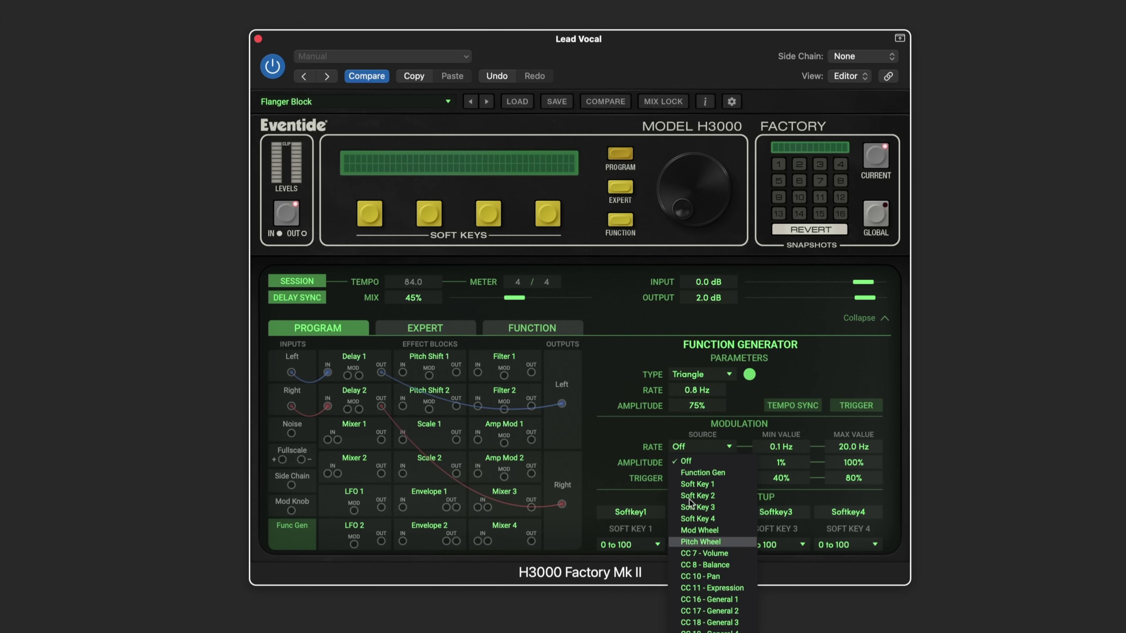
left_click(627, 428)
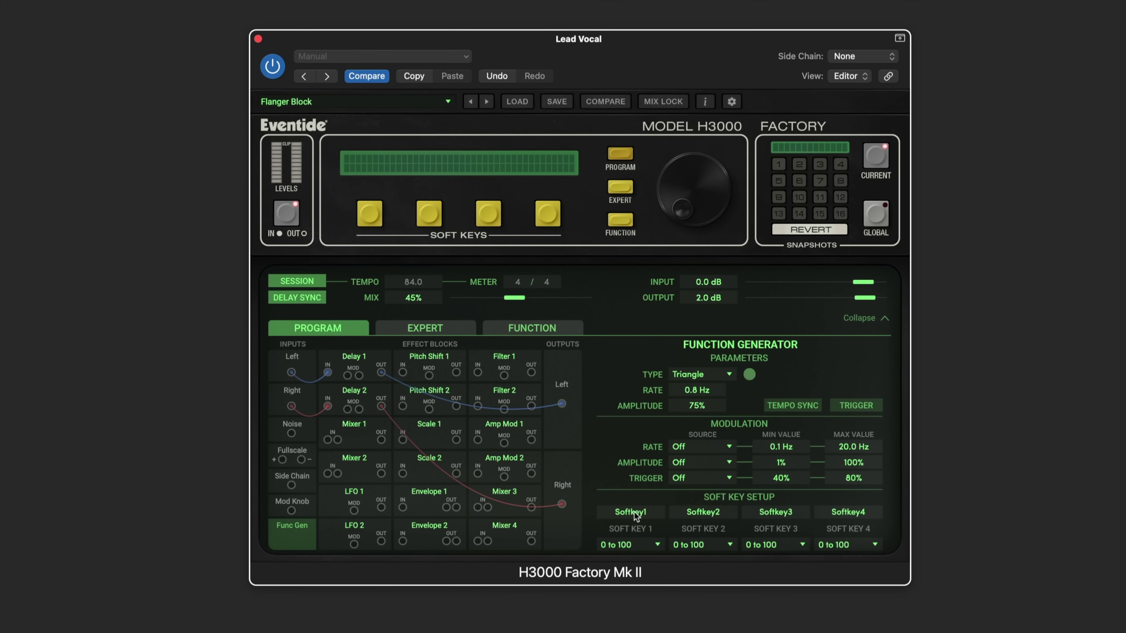
- Try Soft Key 2's range at -100 to 100, then return it to 0 to 100
left_click(700, 547)
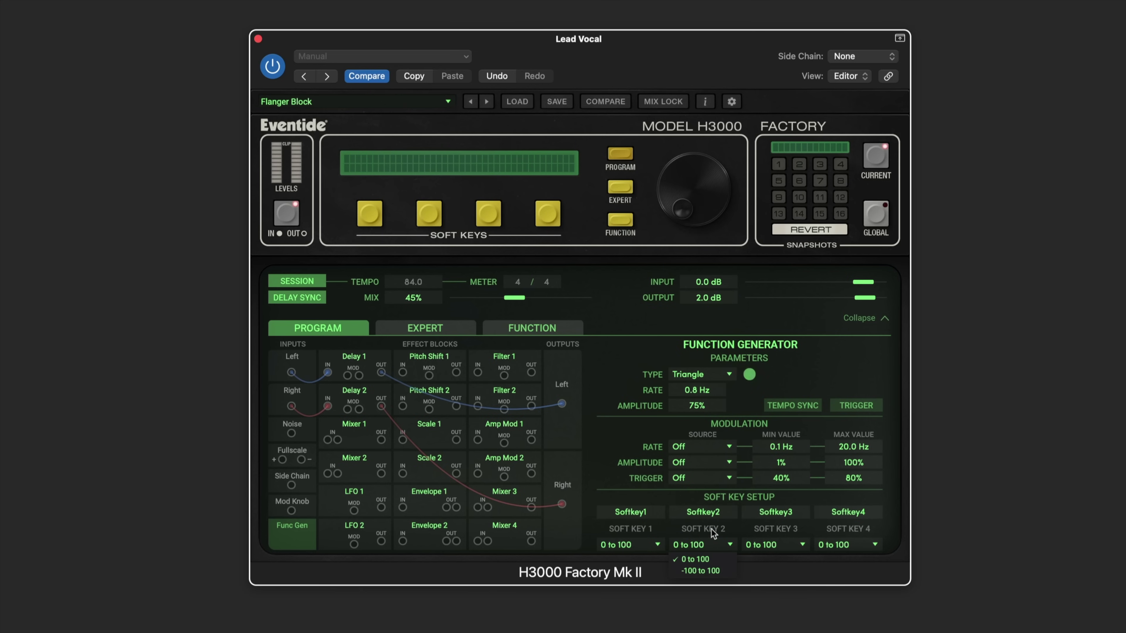
left_click(713, 542)
left_click(712, 544)
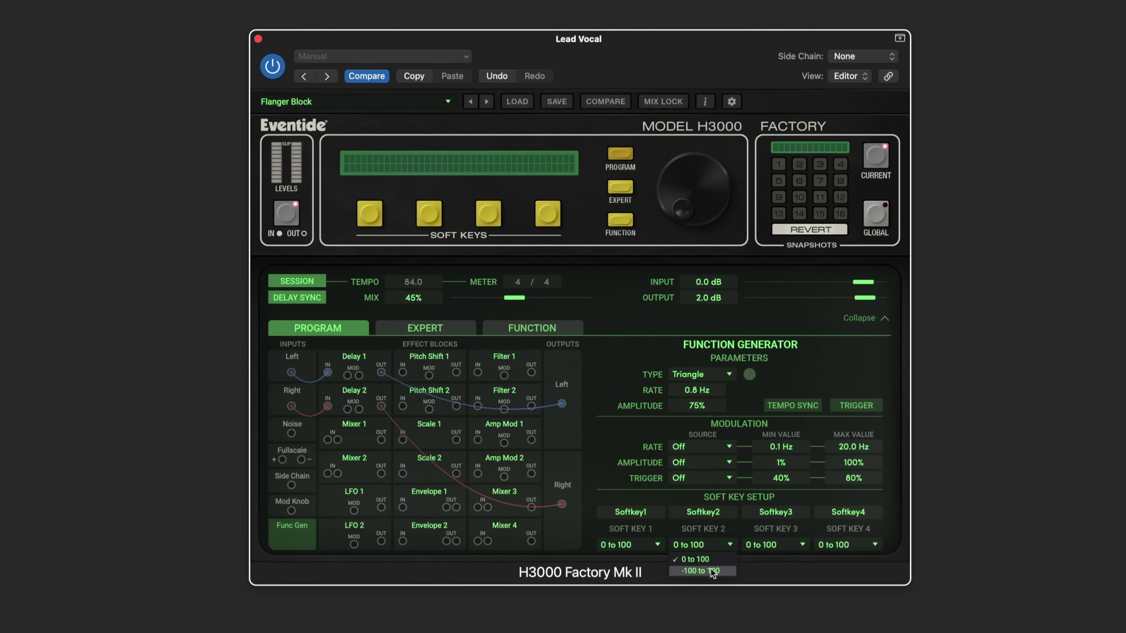
left_click(710, 571)
left_click(711, 550)
left_click(706, 558)
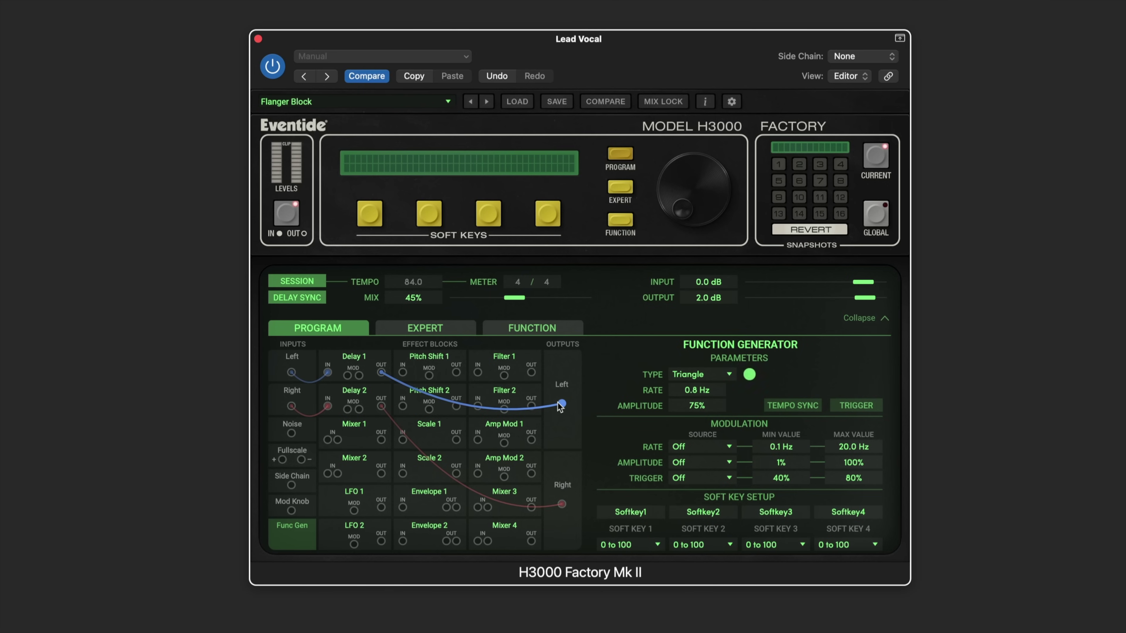
- Patch Delay 1 into Filter 1, Delay 2 into Filter 2, and Filter 1 to the left output
left_click_drag(561, 404, 478, 374)
left_click_drag(562, 504, 478, 406)
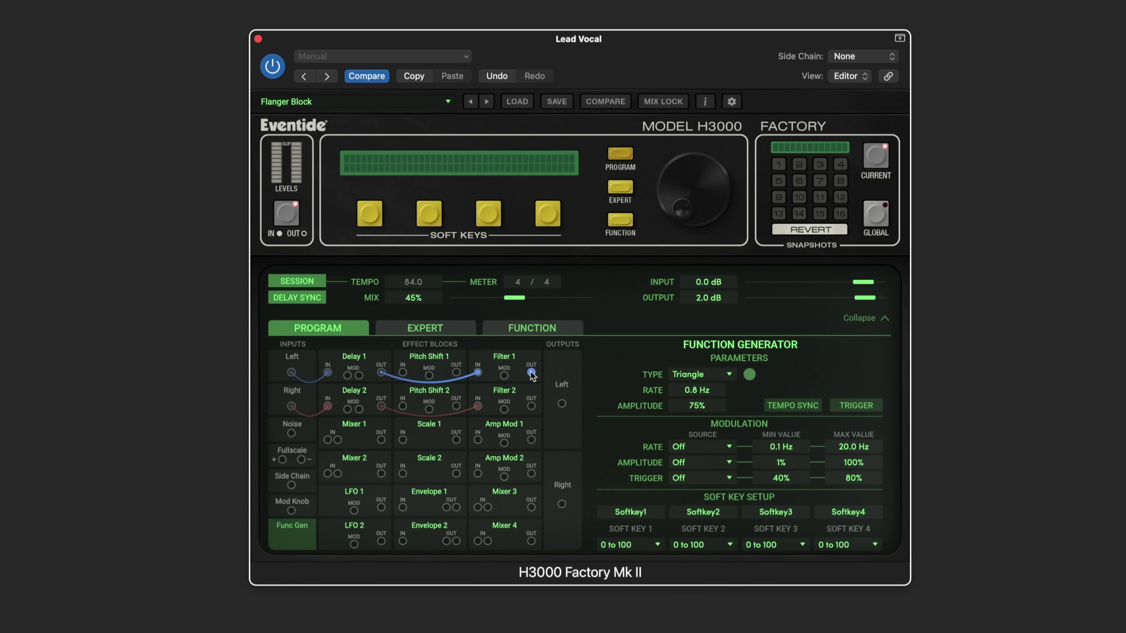
left_click_drag(532, 372, 563, 504)
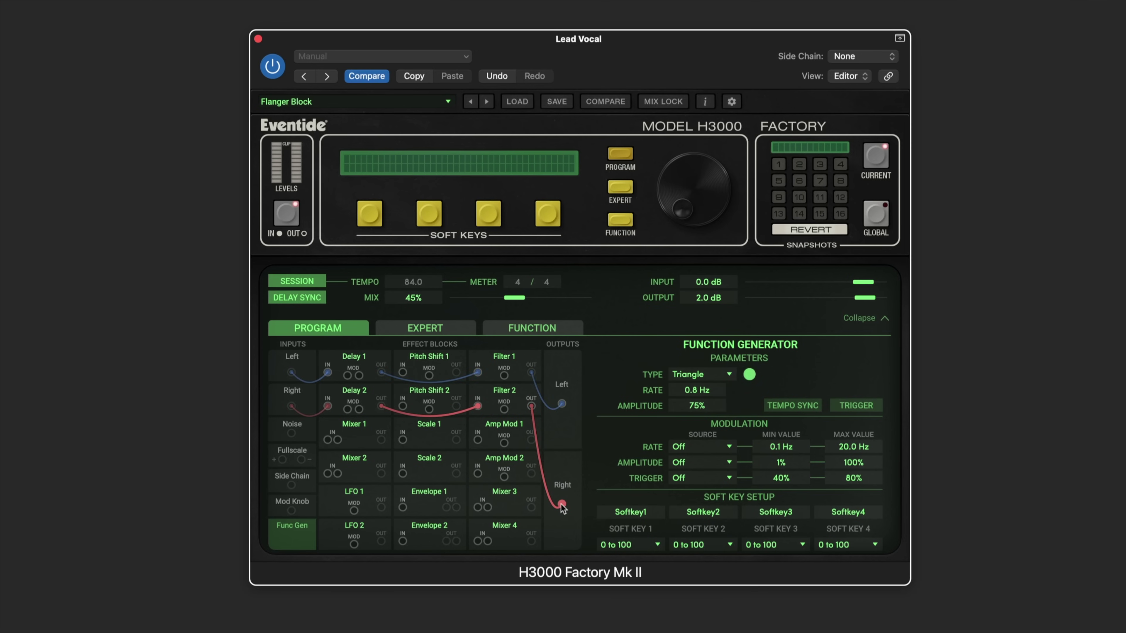
- Make Filter 1 a Band Pass filter at 2.2 kHz with a narrow Q of 690.8
left_click(510, 355)
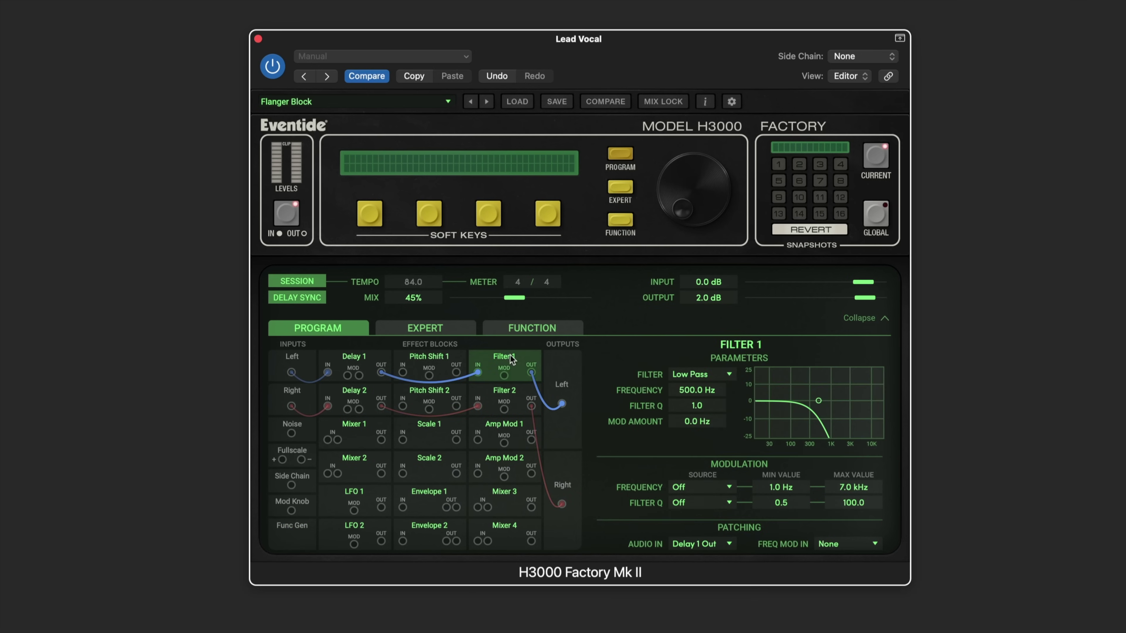
left_click(698, 374)
left_click(700, 401)
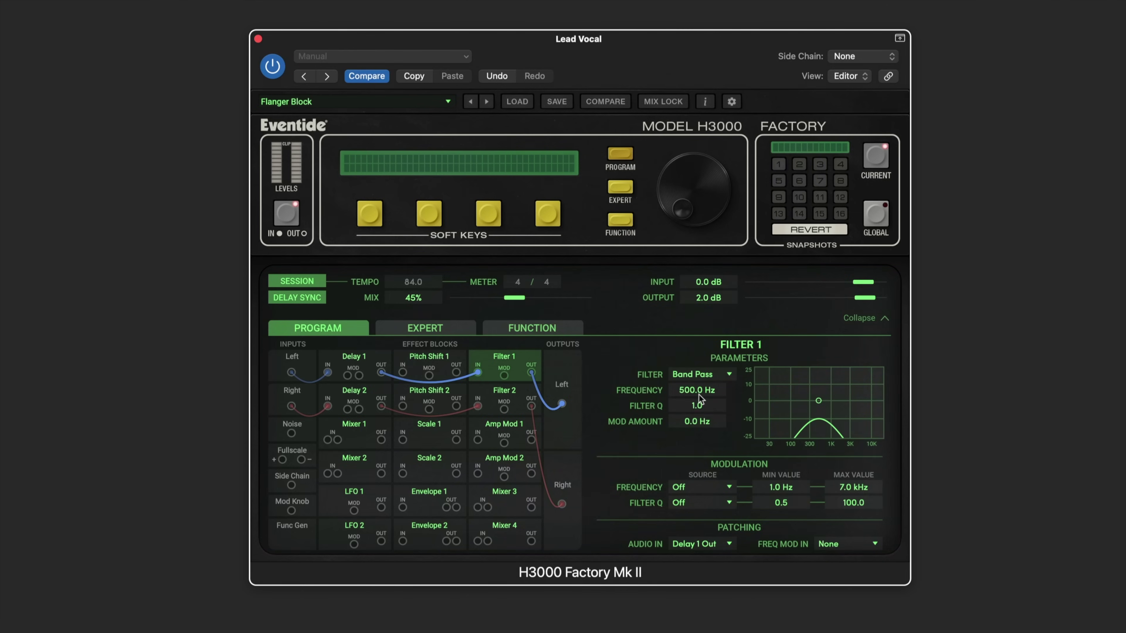
left_click_drag(687, 390, 705, 353)
left_click_drag(698, 404, 699, 389)
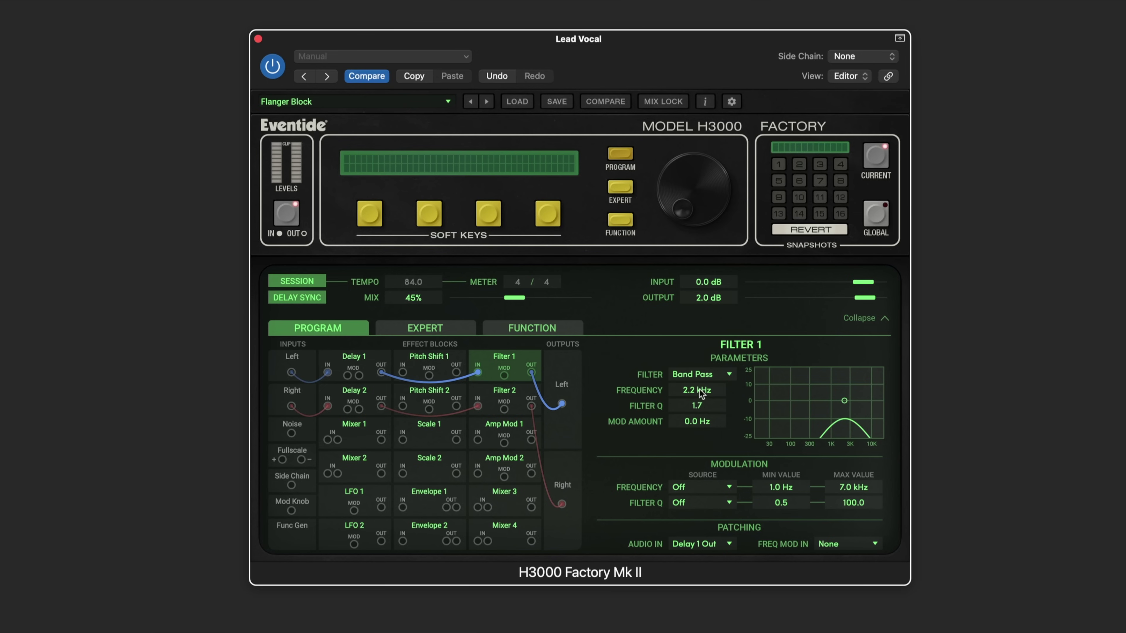
left_click_drag(701, 340, 707, 232)
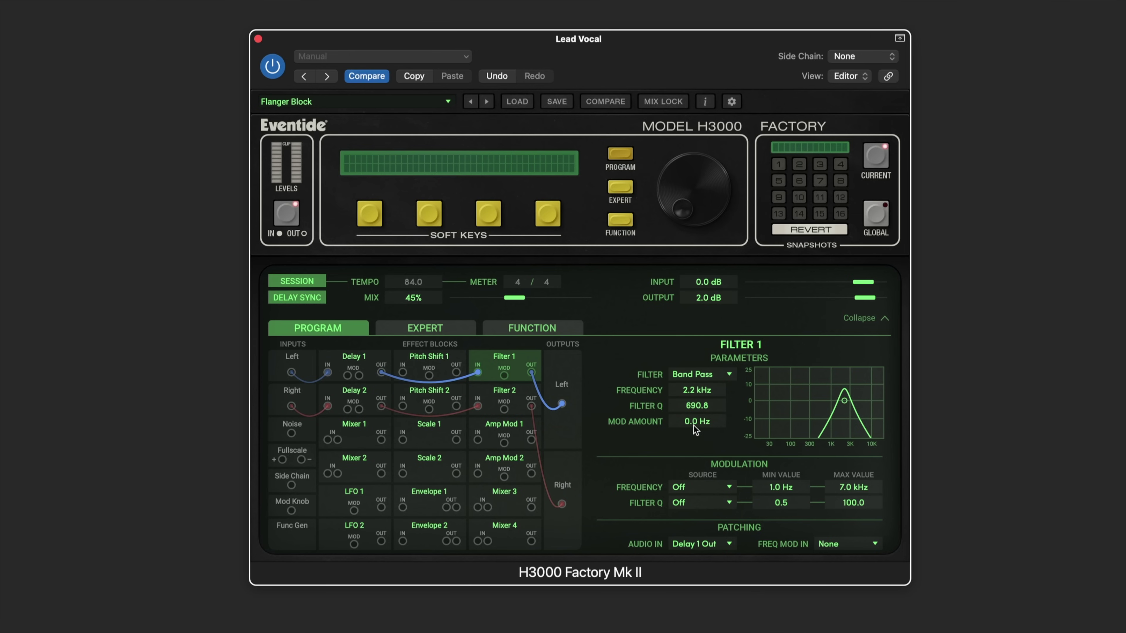
- Set Filter 2 to Band Pass with frequency 4.7 kHz and Q 839.3
left_click(514, 390)
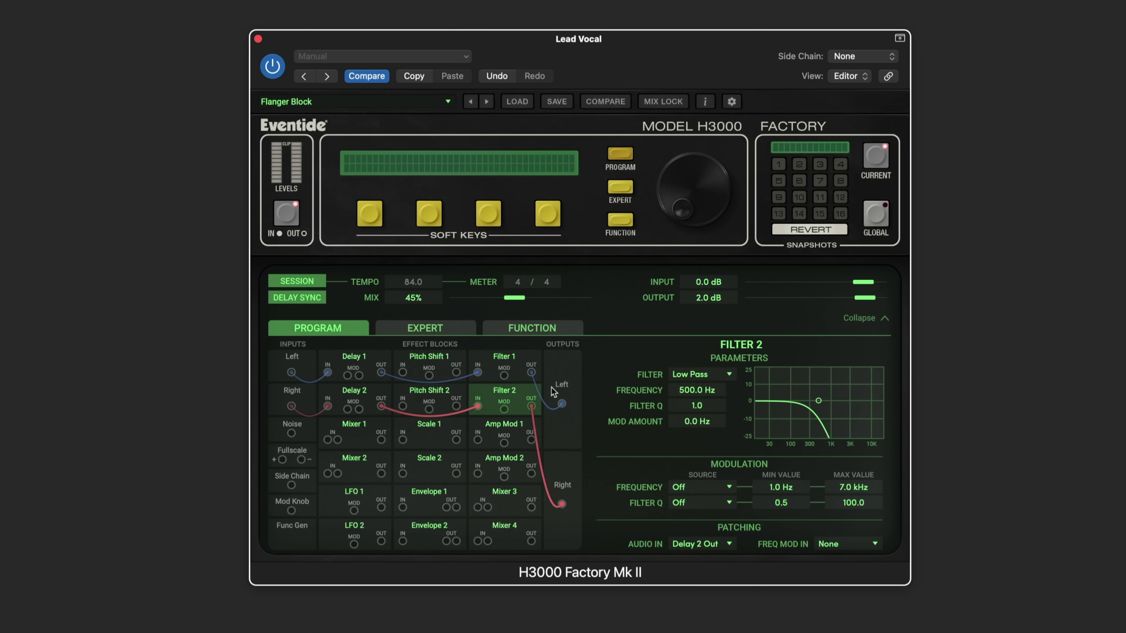
left_click(687, 377)
left_click(698, 395)
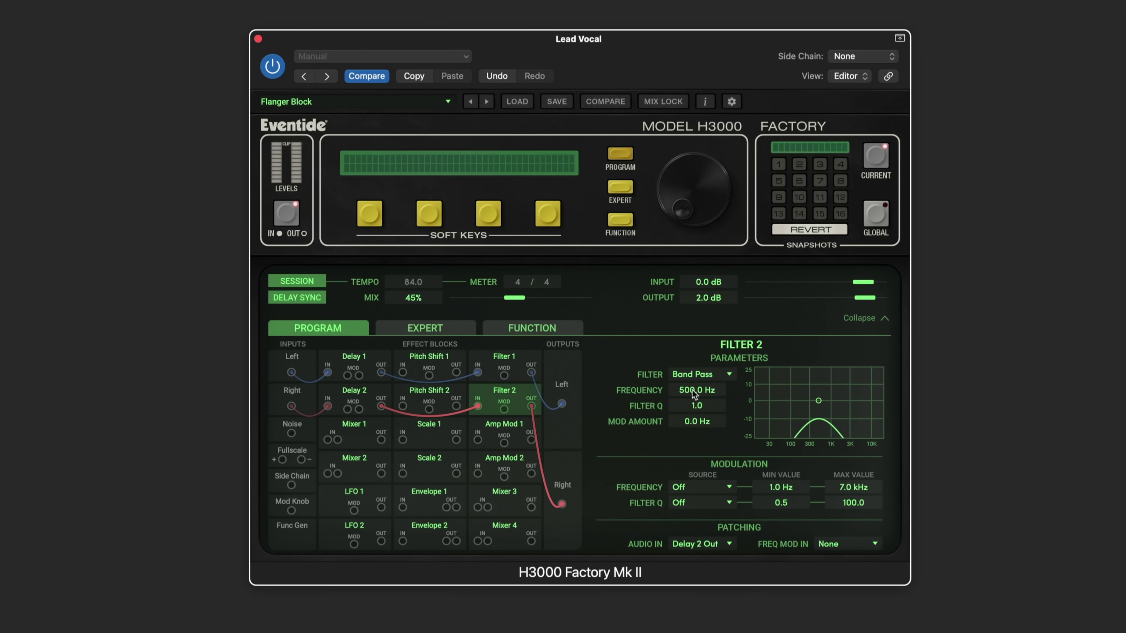
left_click_drag(694, 394, 700, 353)
left_click_drag(700, 409, 700, 271)
left_click_drag(697, 408, 706, 386)
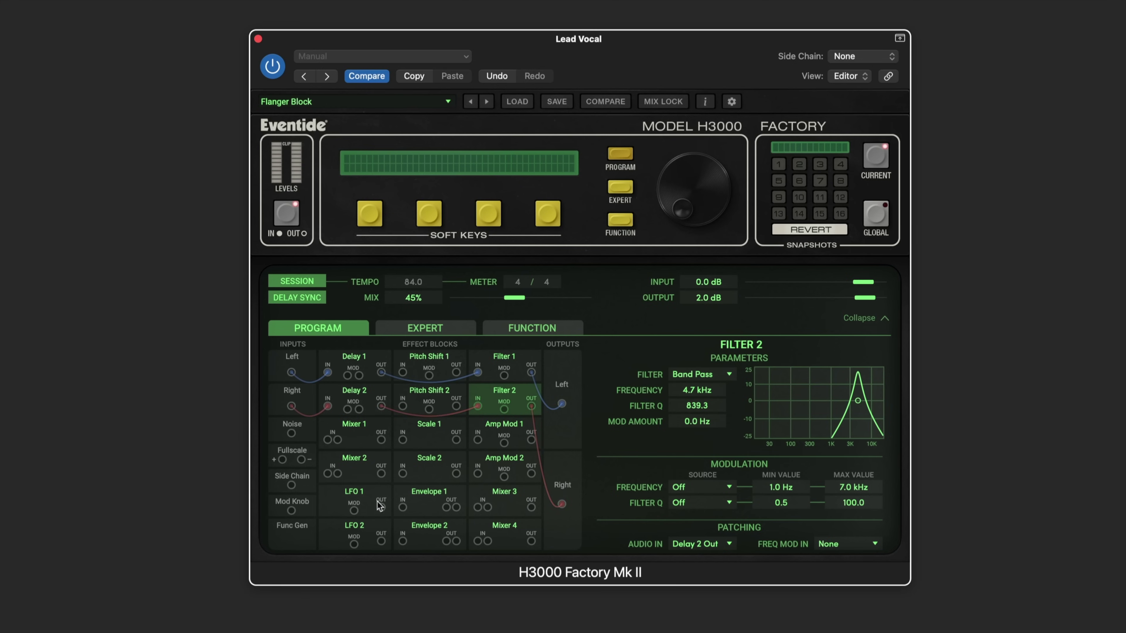
- Patch LFO 1 OUT into Filter 2's MOD input, keeping LFO 1 Out as the modulation source
left_click_drag(382, 507, 504, 409)
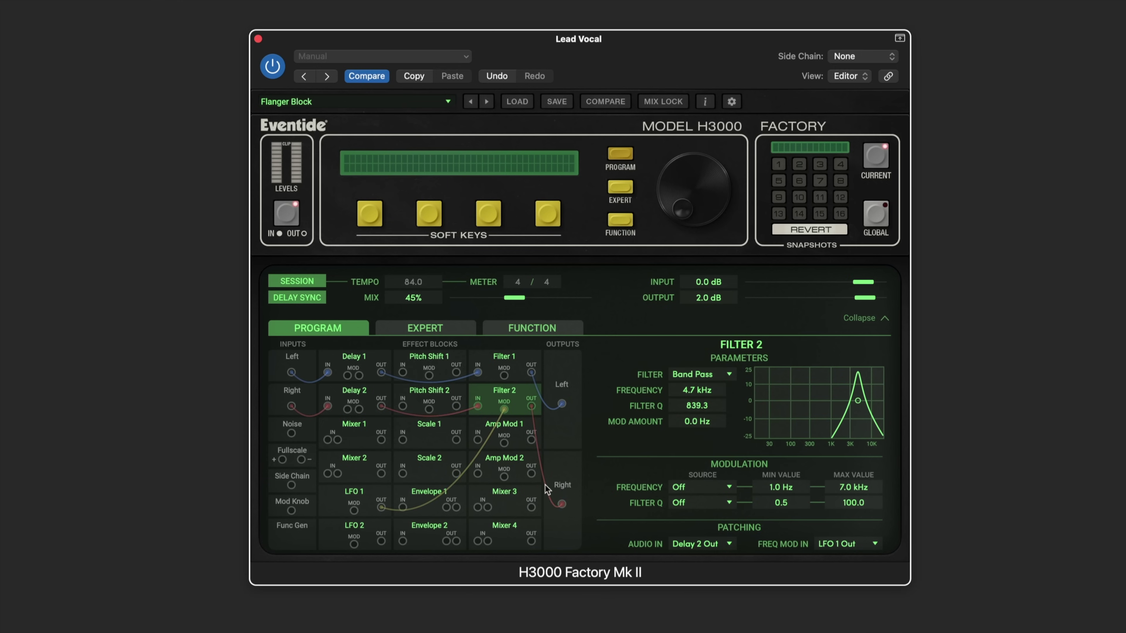
left_click(846, 545)
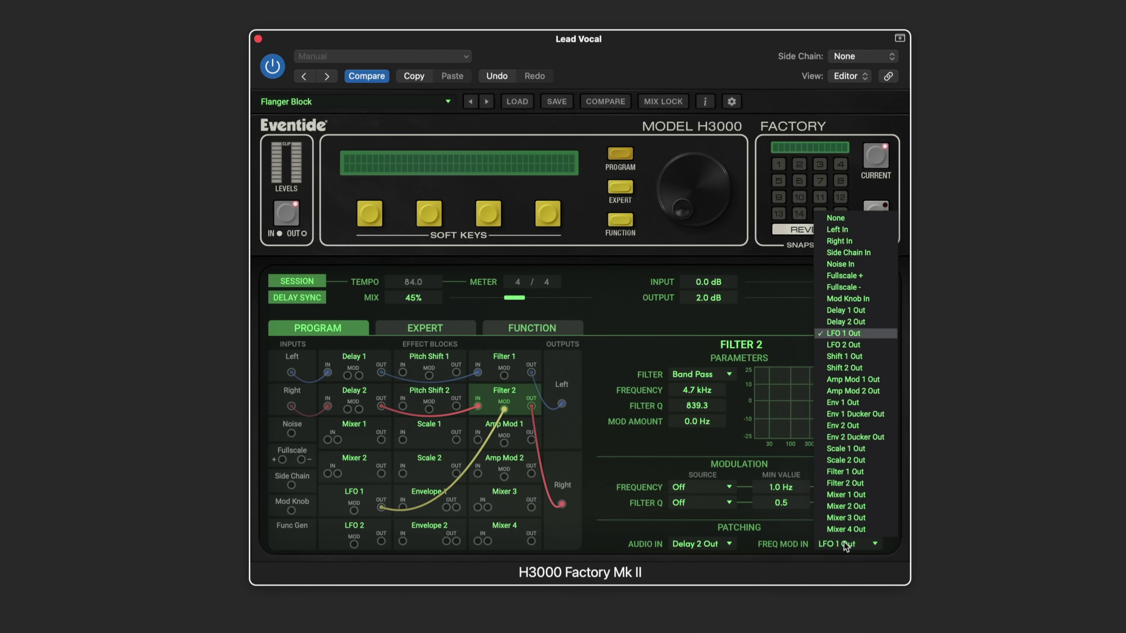
left_click(793, 531)
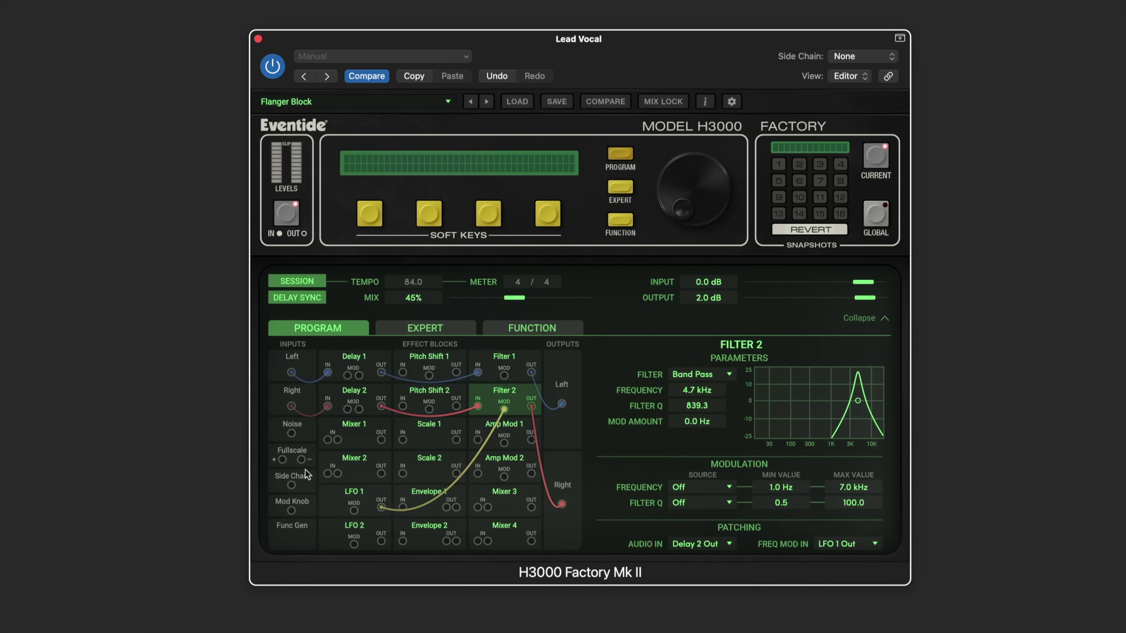
- Patch LFO 1 into Filter 1's MOD input and set mod amounts to 2.0 kHz and 1.8 kHz
left_click_drag(381, 508, 507, 373)
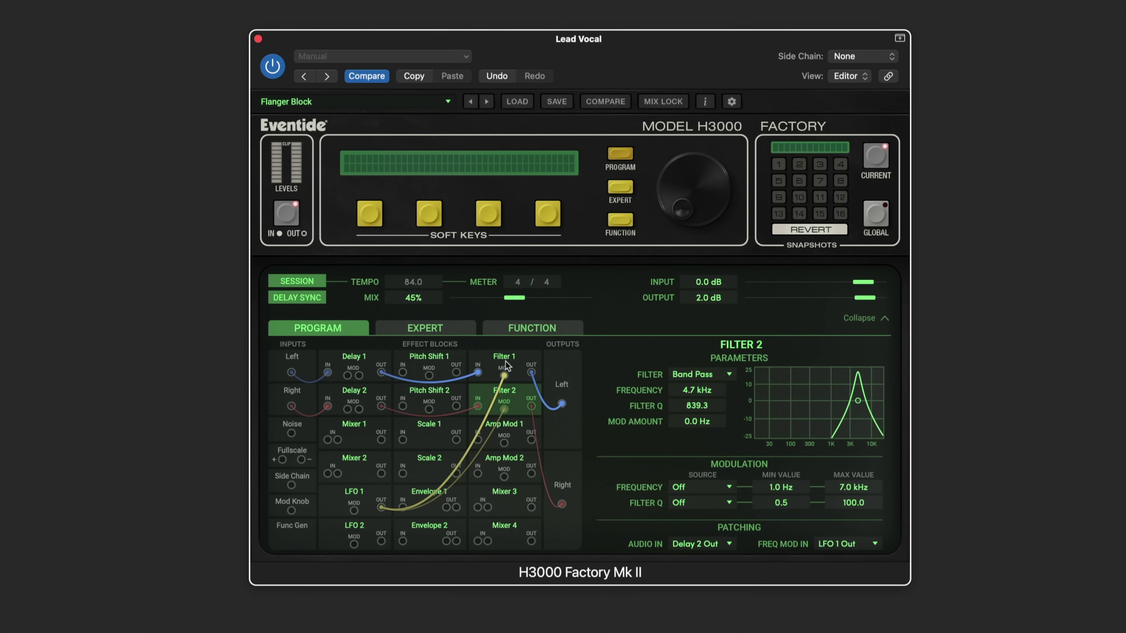
left_click(506, 363)
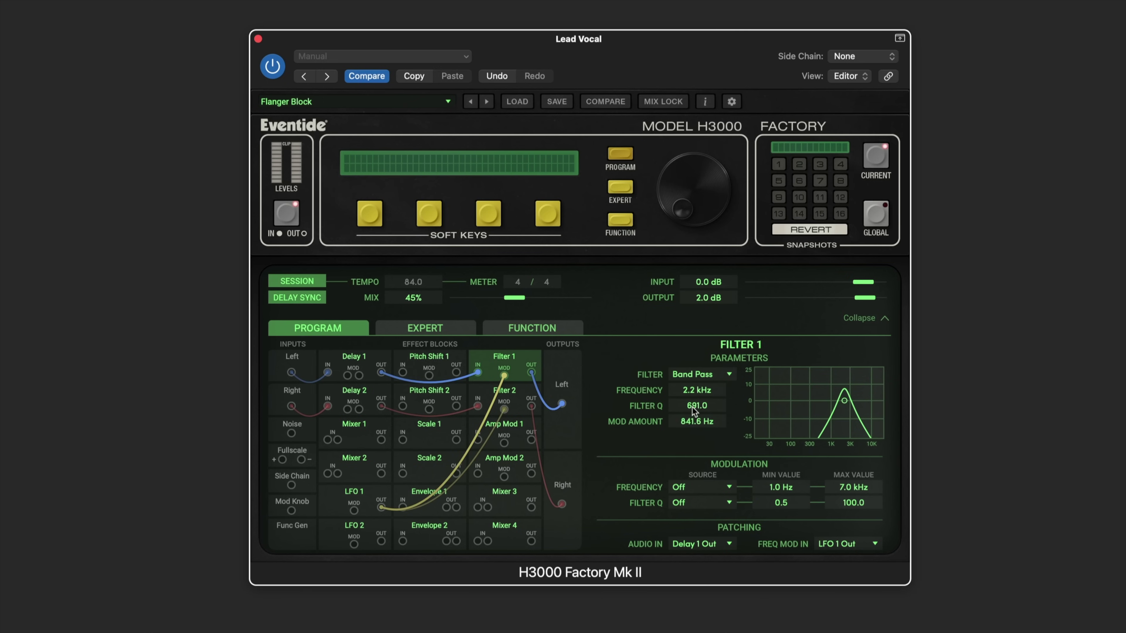
scroll(692, 421, "down", 5)
left_click(505, 397)
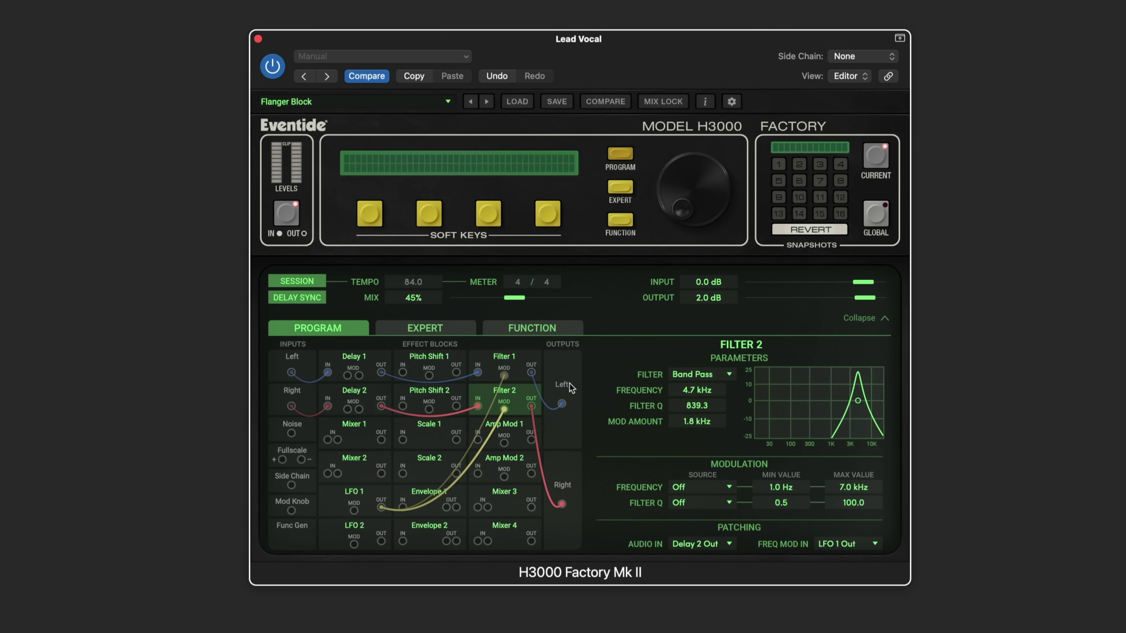
left_click(516, 358)
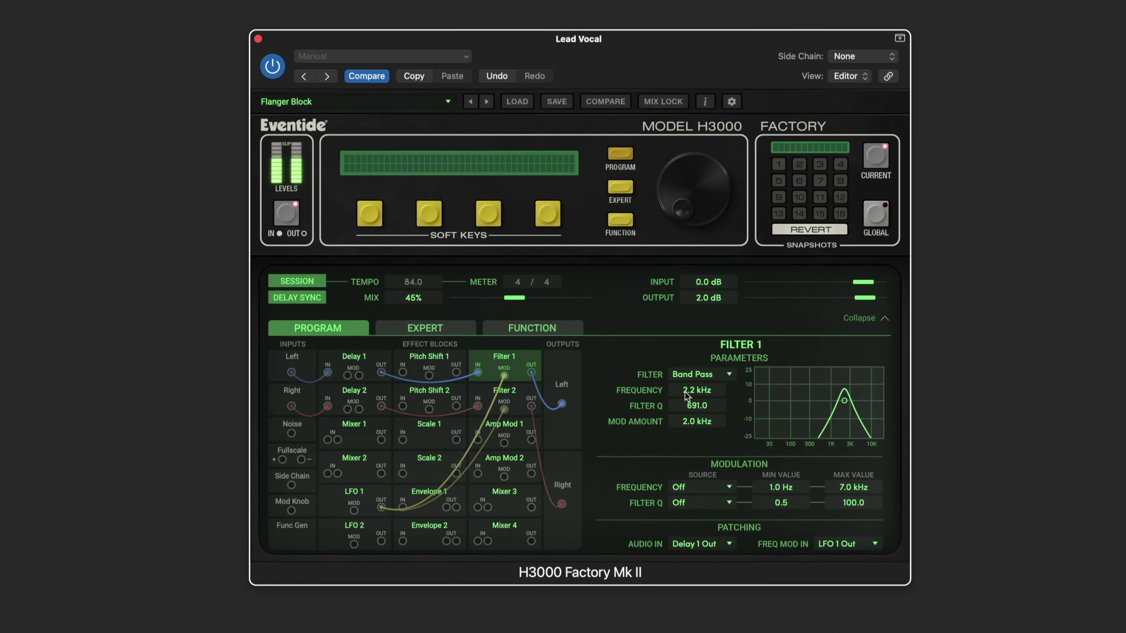
- Set LFO 1's FREQUENCY to 2.70 beats
left_click(368, 492)
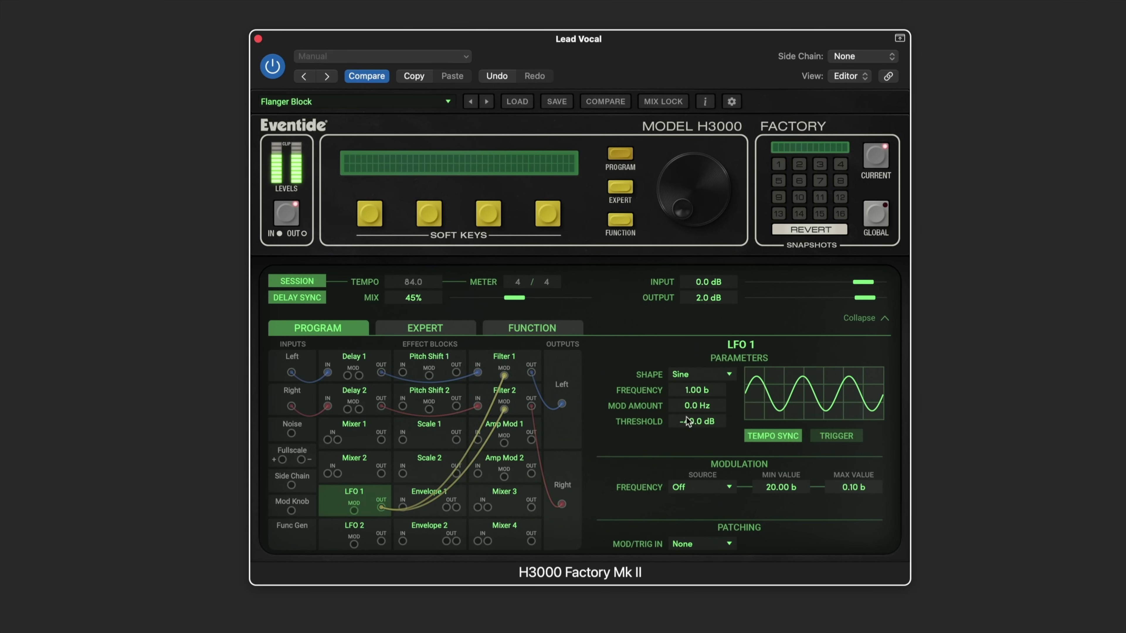
scroll(692, 389, "up", 2)
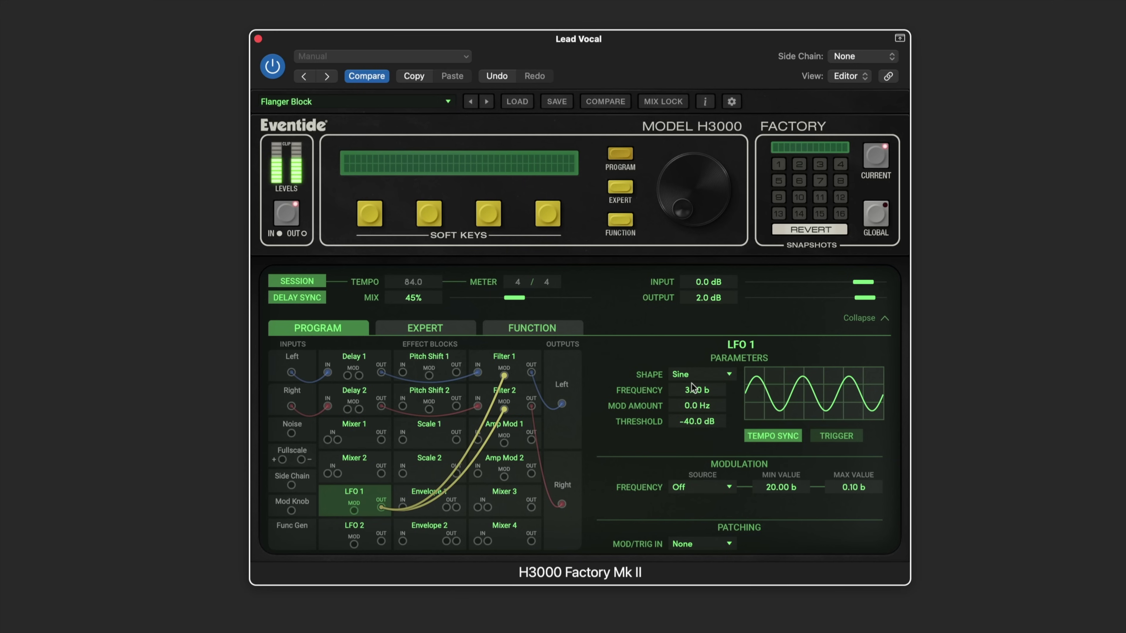
scroll(689, 393, "up", 1)
scroll(690, 397, "down", 4)
scroll(690, 401, "up", 1)
scroll(690, 399, "up", 1)
- Route Filter 1 into Pitch Shift 1 and Filter 2 into Pitch Shift 2, with Pitch Shift 1 feeding the Left output
left_click(515, 357)
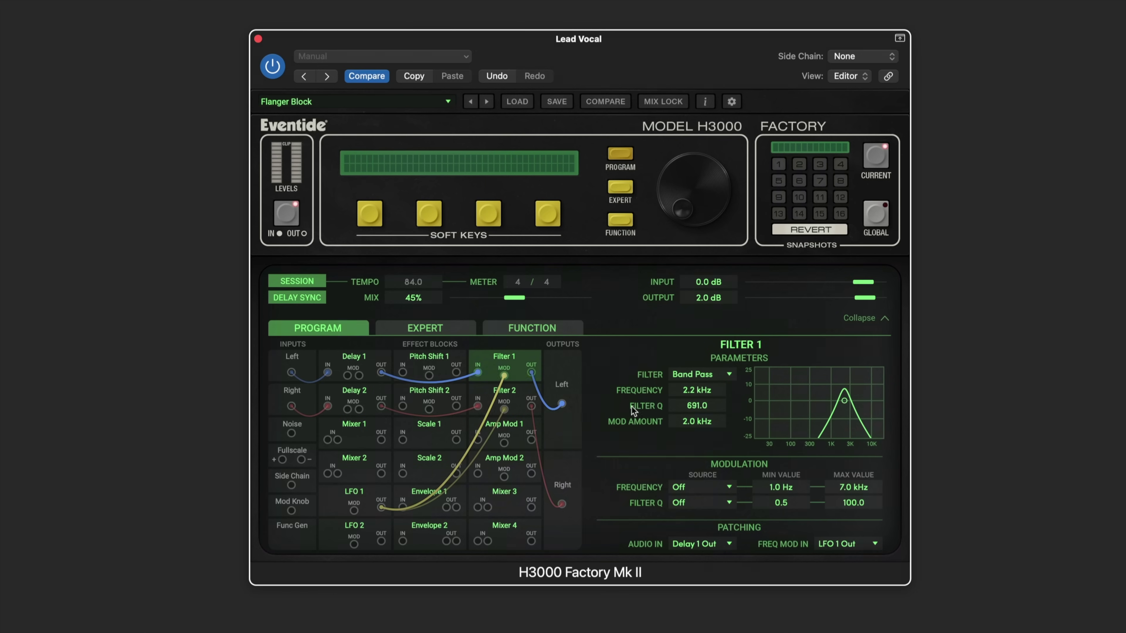
left_click_drag(531, 373, 404, 377)
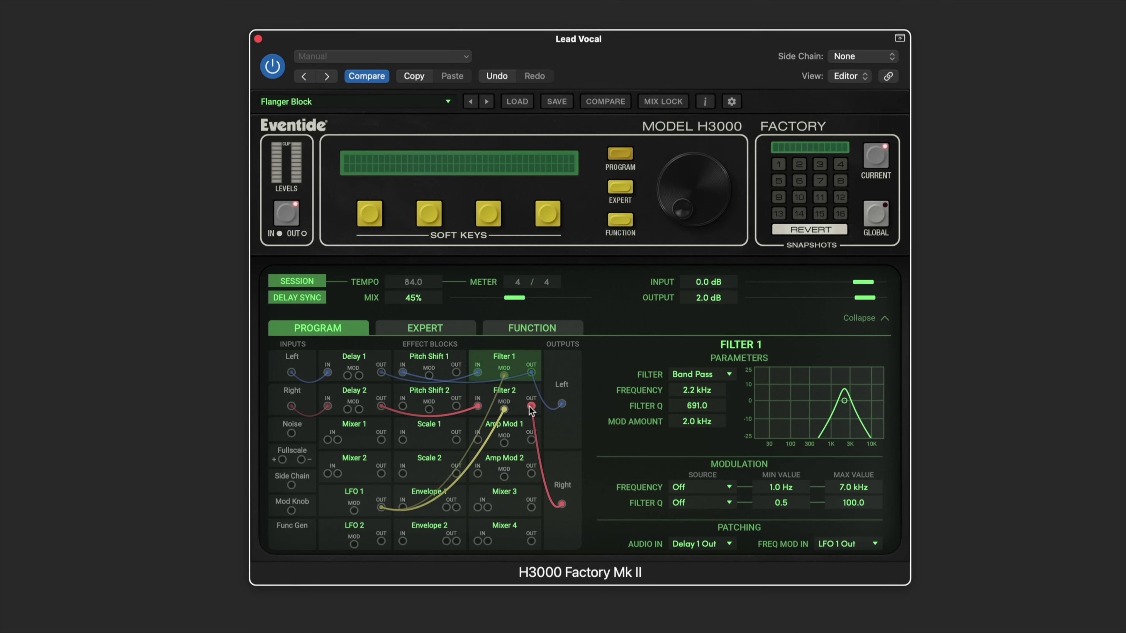
left_click_drag(531, 406, 403, 406)
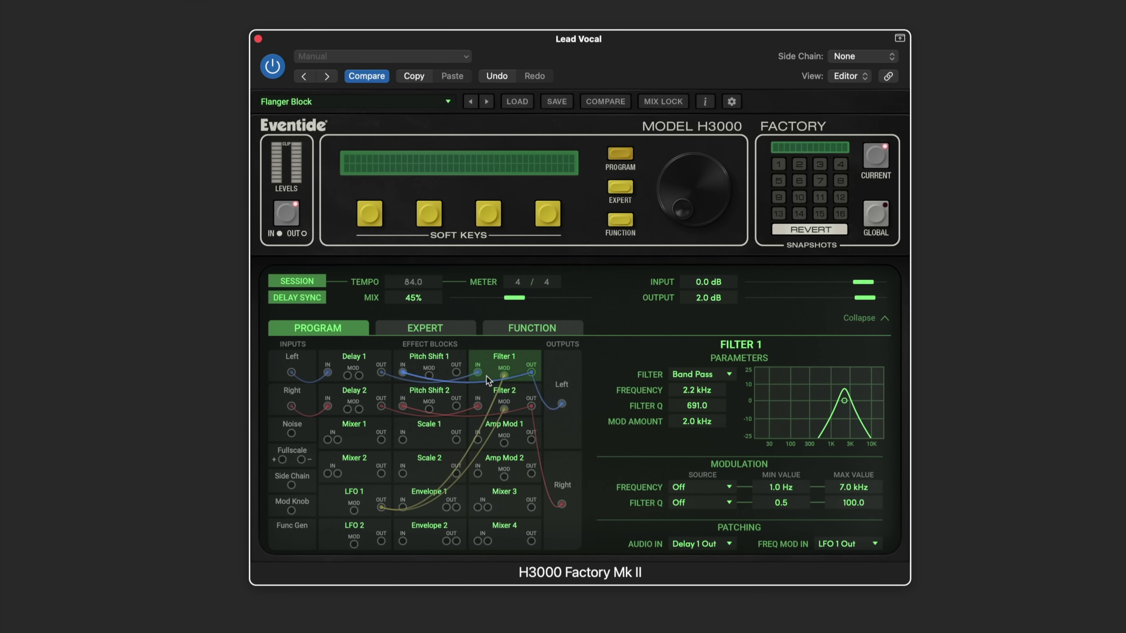
left_click_drag(478, 373, 561, 505)
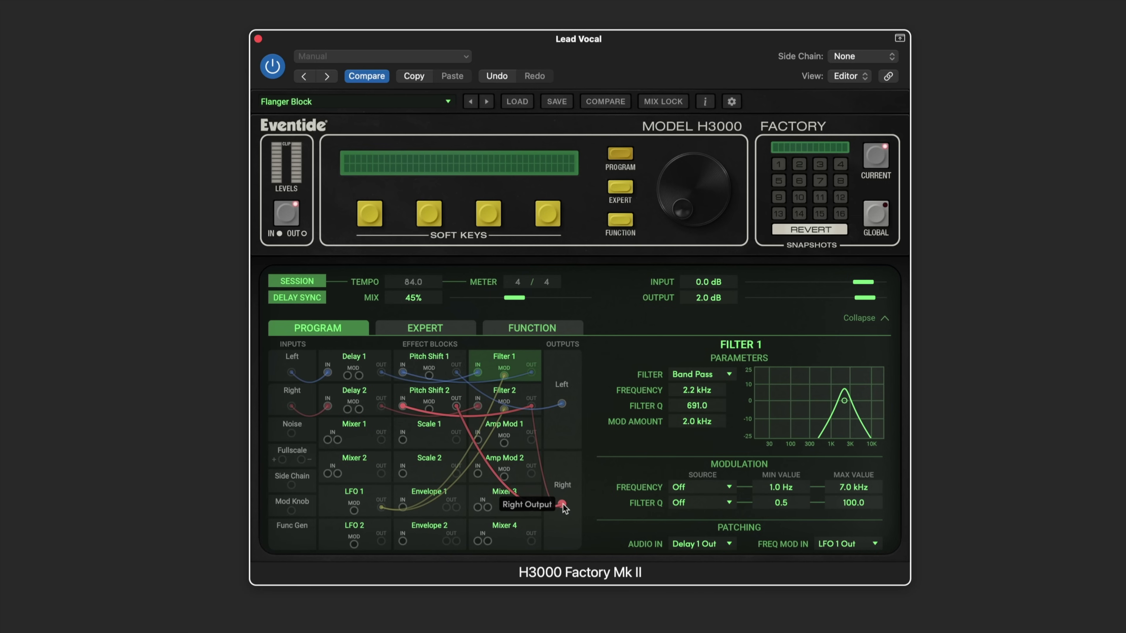
- Set the delay times to 30.6 ms on Pitch Shift 2 and 34.0 ms on Pitch Shift 1
left_click(429, 359)
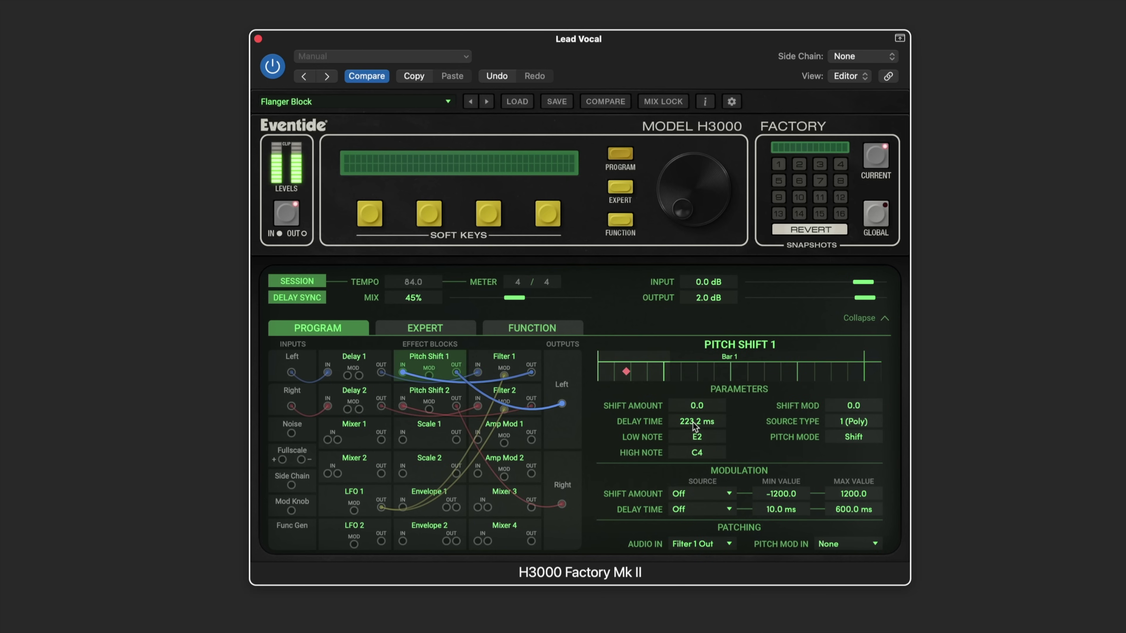
left_click_drag(687, 424, 666, 480)
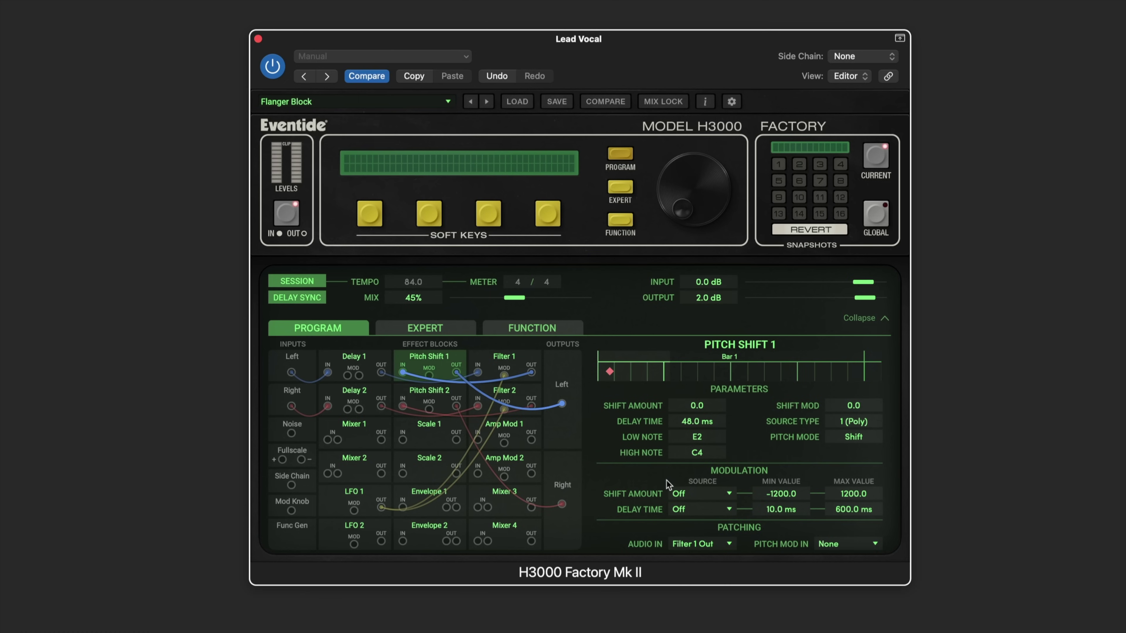
left_click(445, 396)
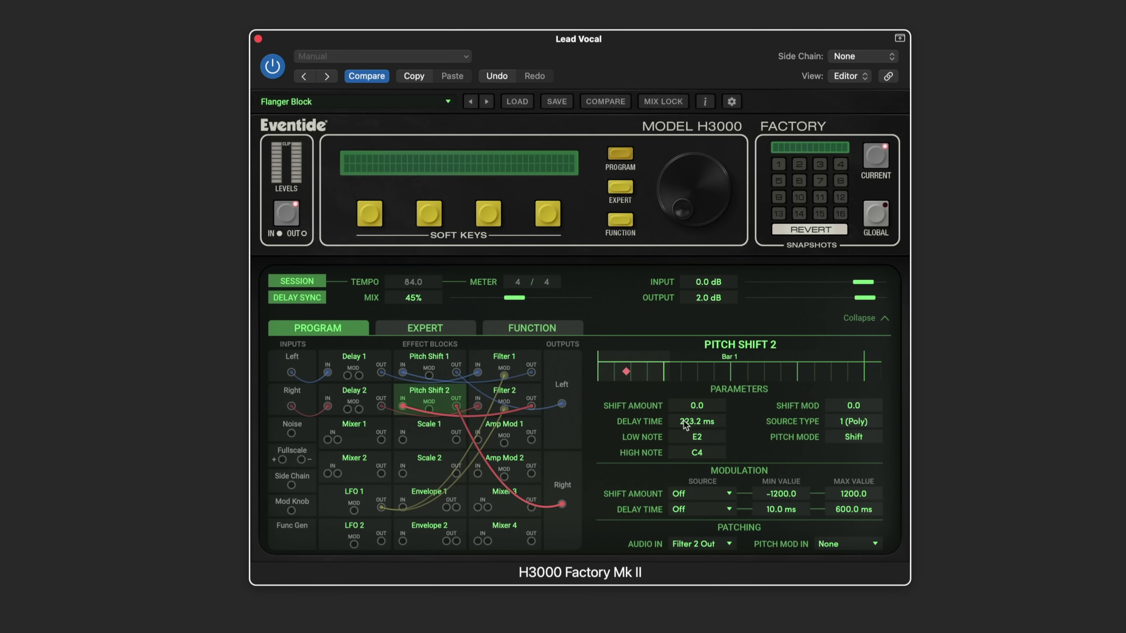
left_click_drag(684, 450, 672, 485)
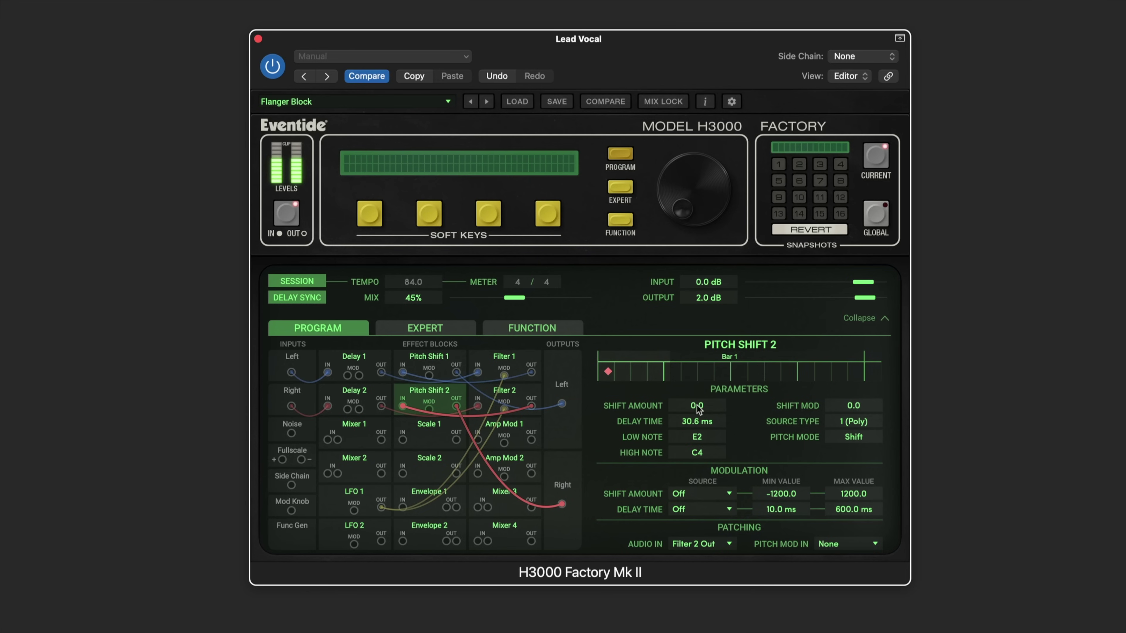
left_click(429, 357)
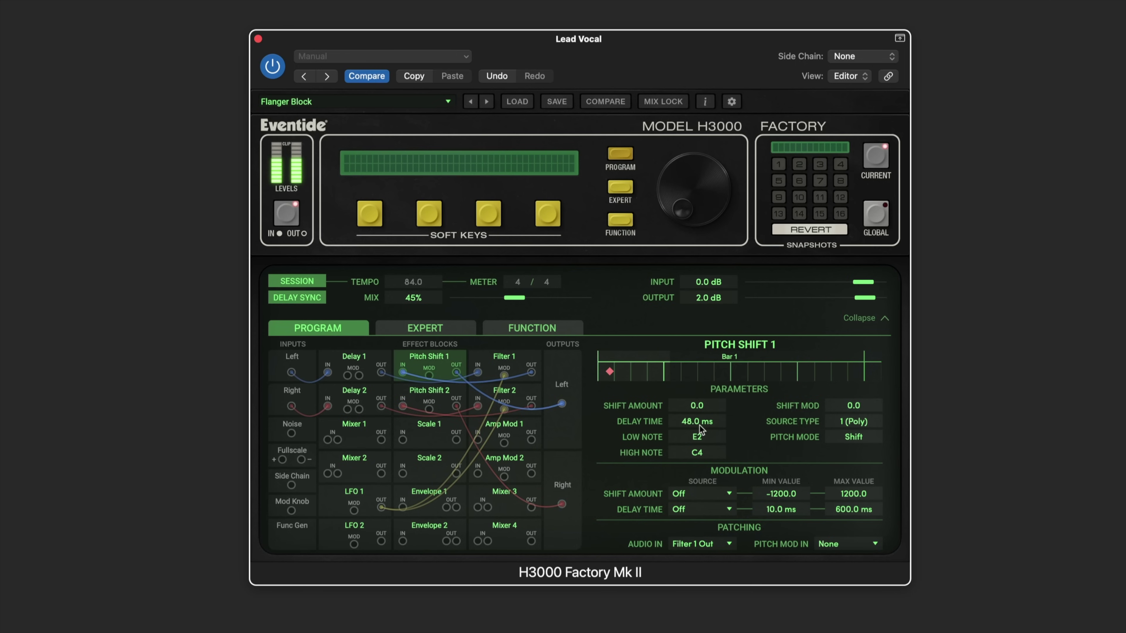
left_click_drag(688, 420, 687, 424)
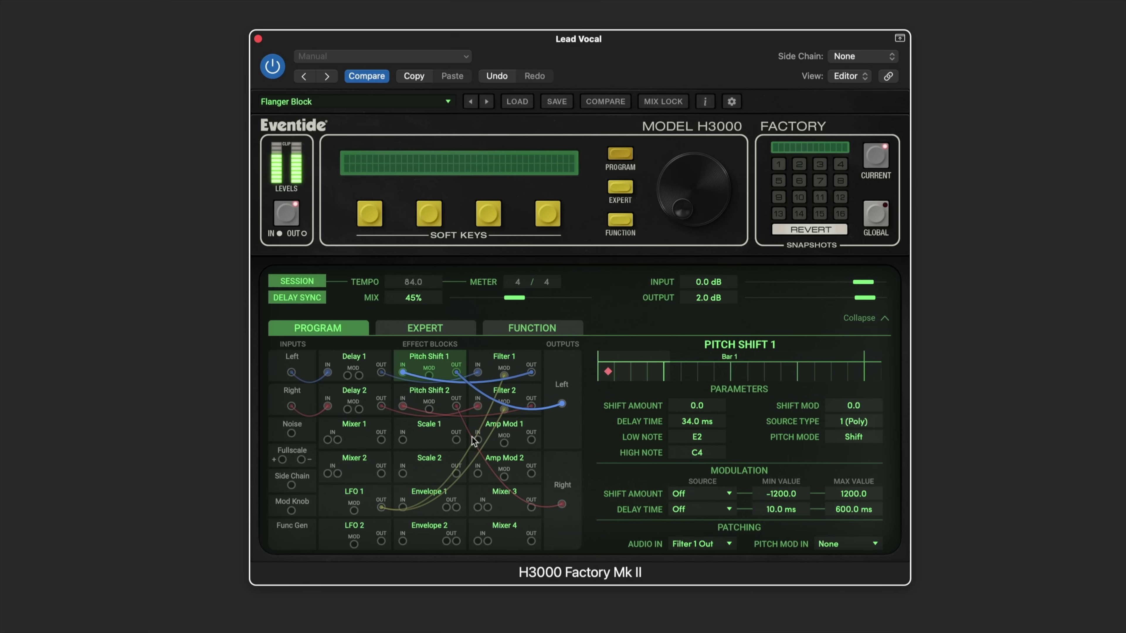
- Patch LFO 1 into both Pitch Shift MOD inputs and give Pitch Shift 1 a shift mod of 6.1
left_click_drag(381, 507, 429, 376)
left_click_drag(381, 507, 429, 410)
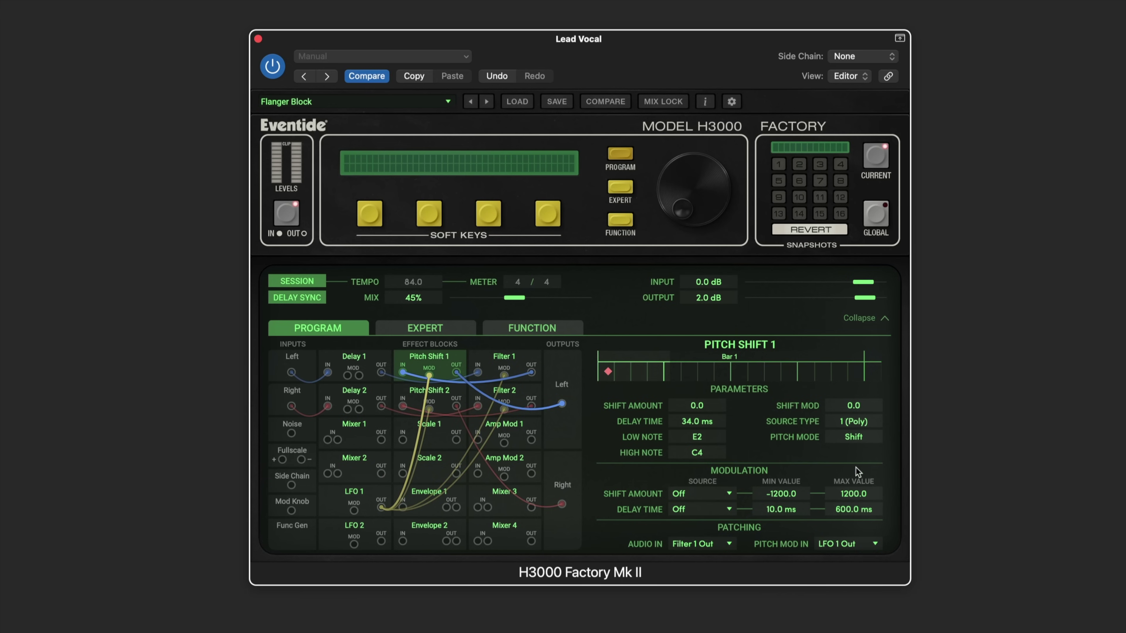
left_click_drag(855, 407, 851, 410)
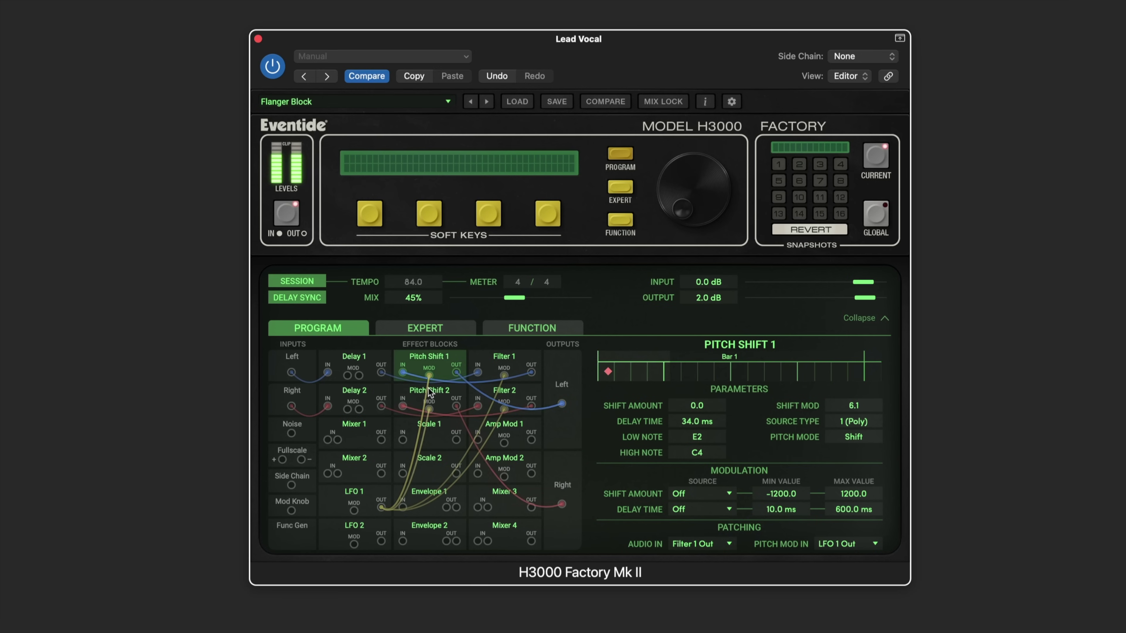
- Give Pitch Shift 2 a shift mod of −9.9 and set Pitch Shift 1's shift amount to −3.6
left_click(424, 397)
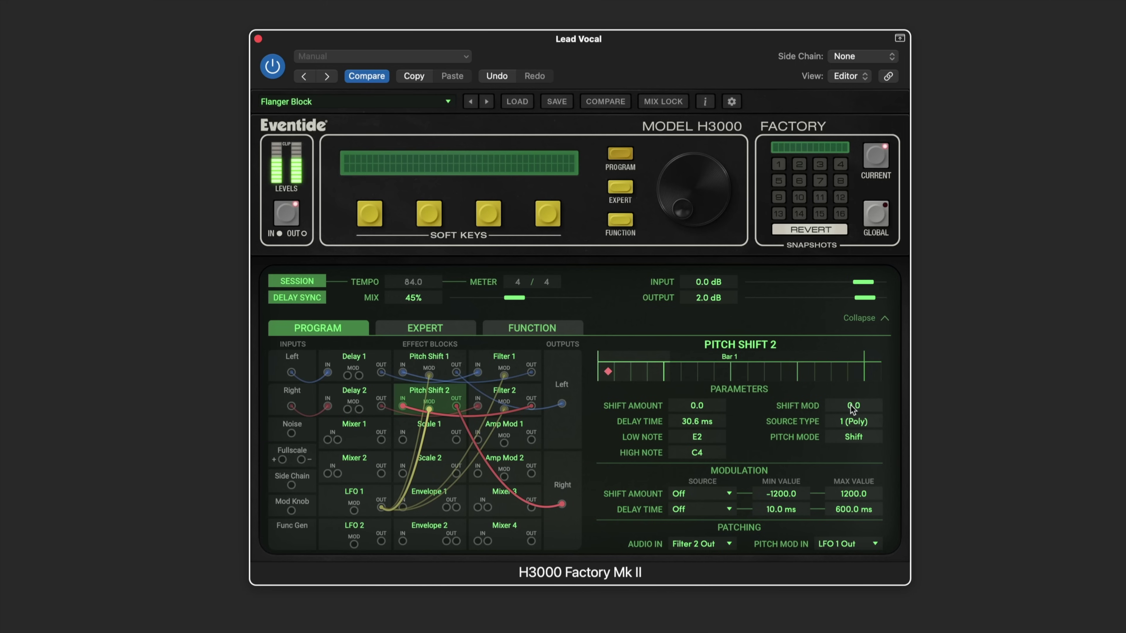
left_click_drag(853, 408, 855, 409)
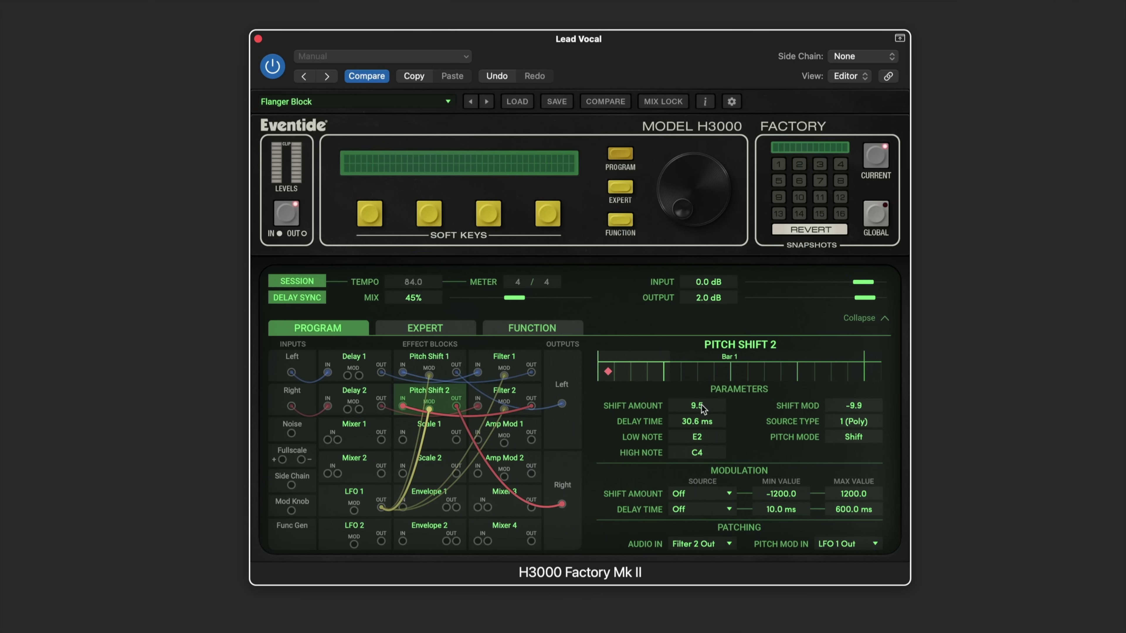
left_click(442, 361)
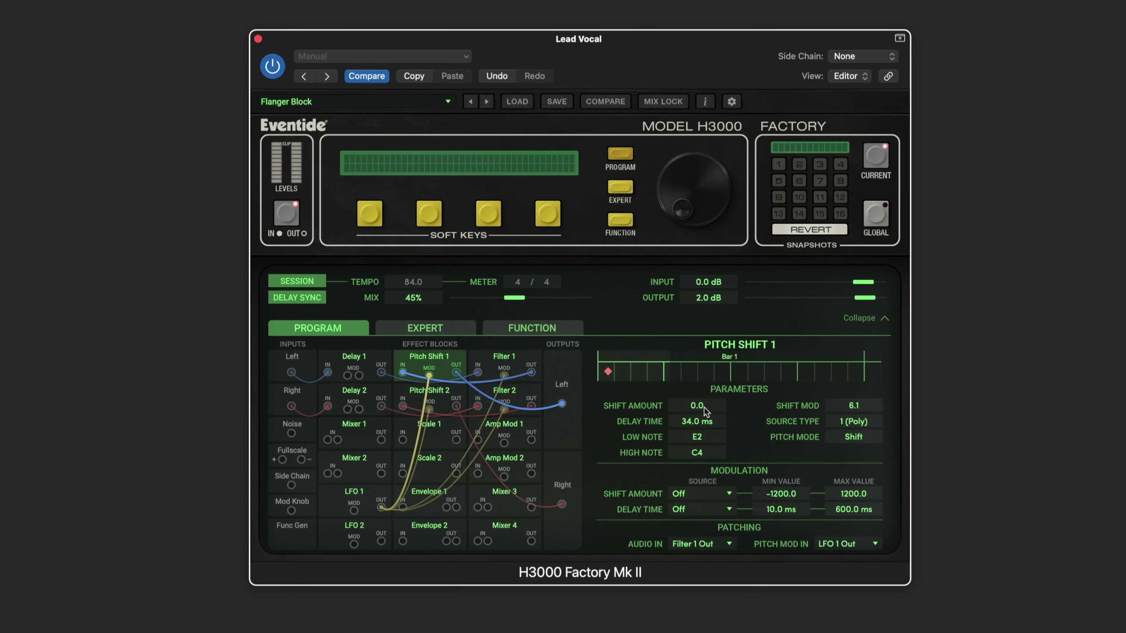
left_click_drag(702, 406, 702, 405)
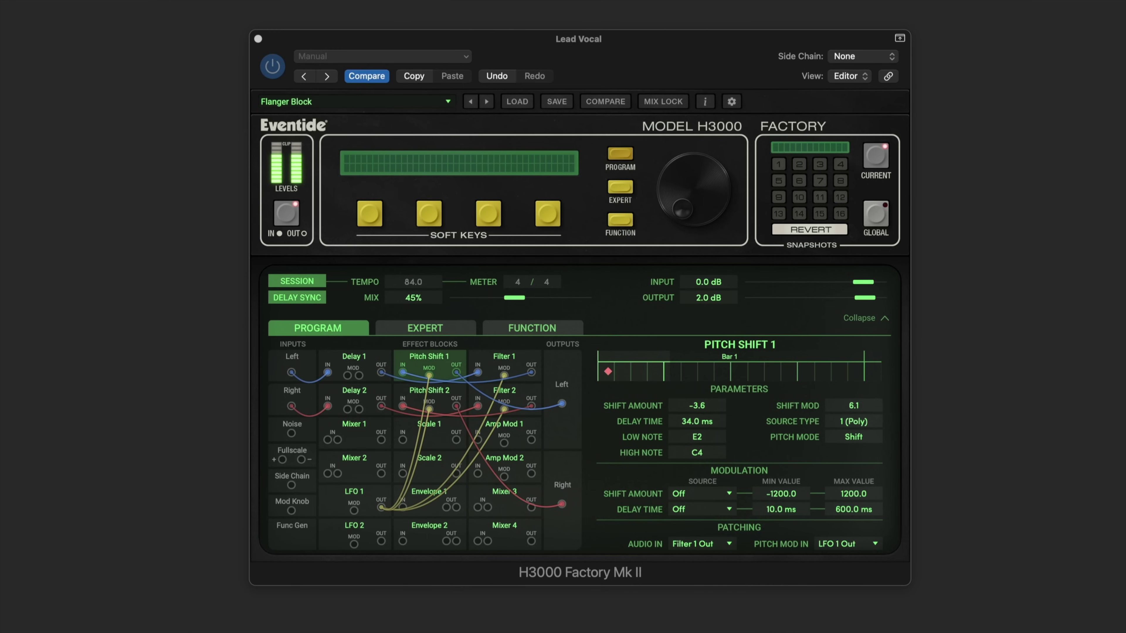
- Bypass the plugin to hear the dry vocal, re-enable it, and raise the mix above 45%
left_click(374, 35)
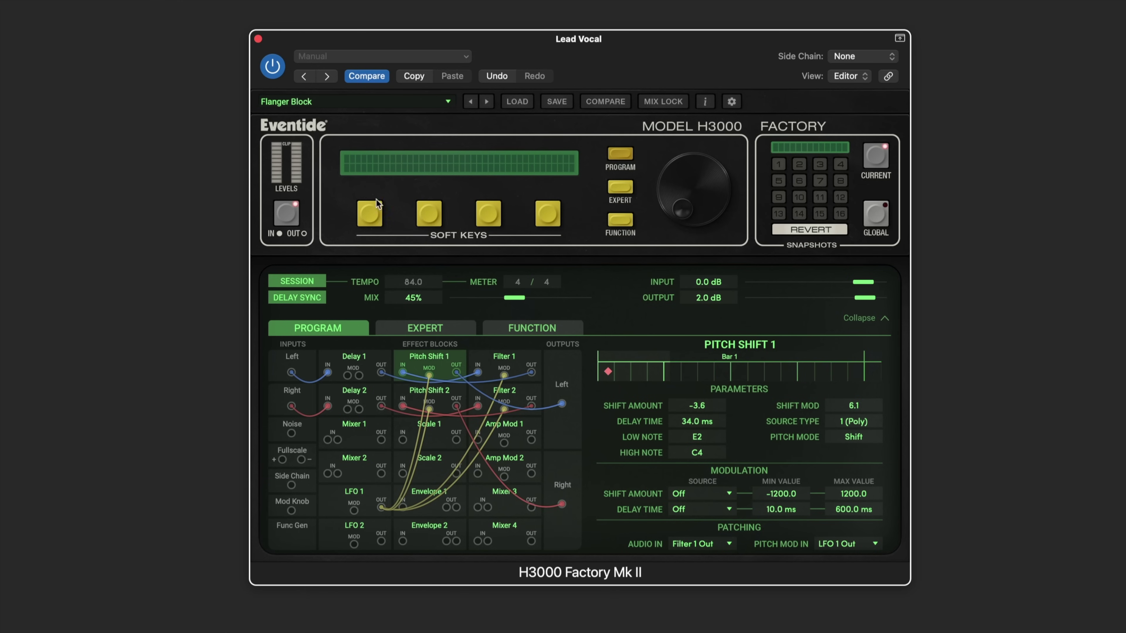
left_click(275, 70)
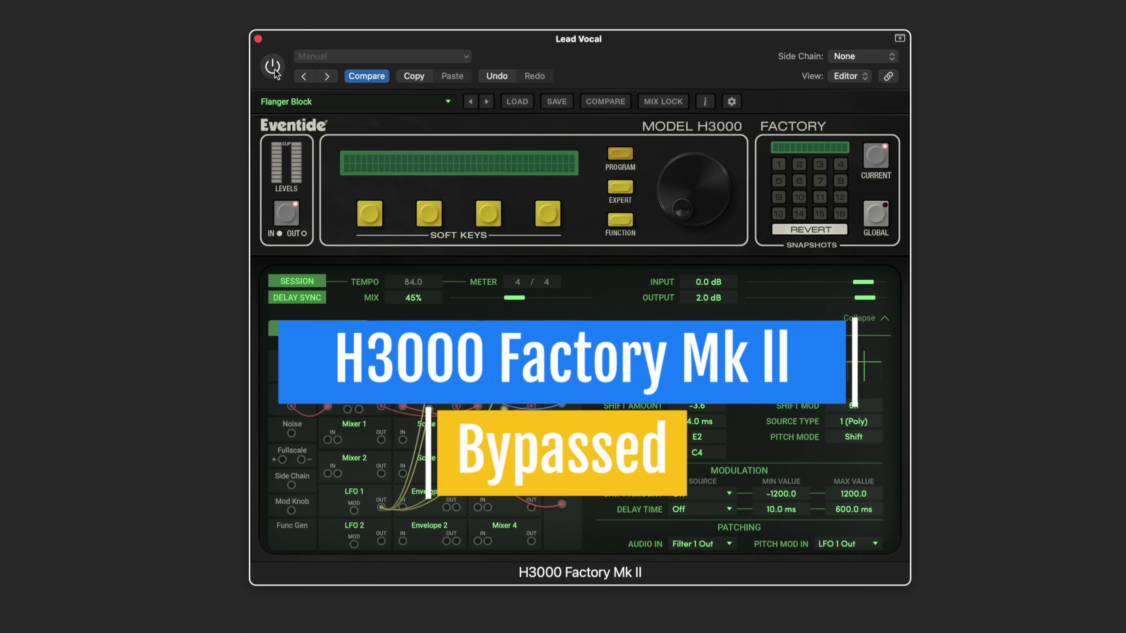
left_click(273, 68)
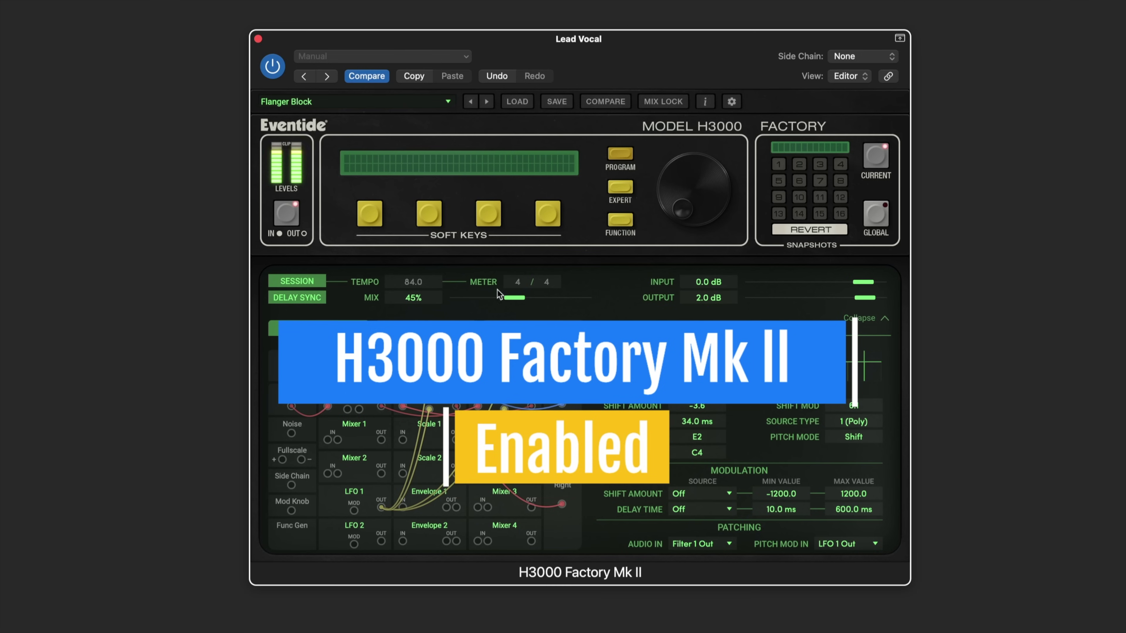
left_click_drag(515, 298, 525, 295)
- Compare against bypass once more, then settle the wet mix at 51% with the effect on
left_click(273, 66)
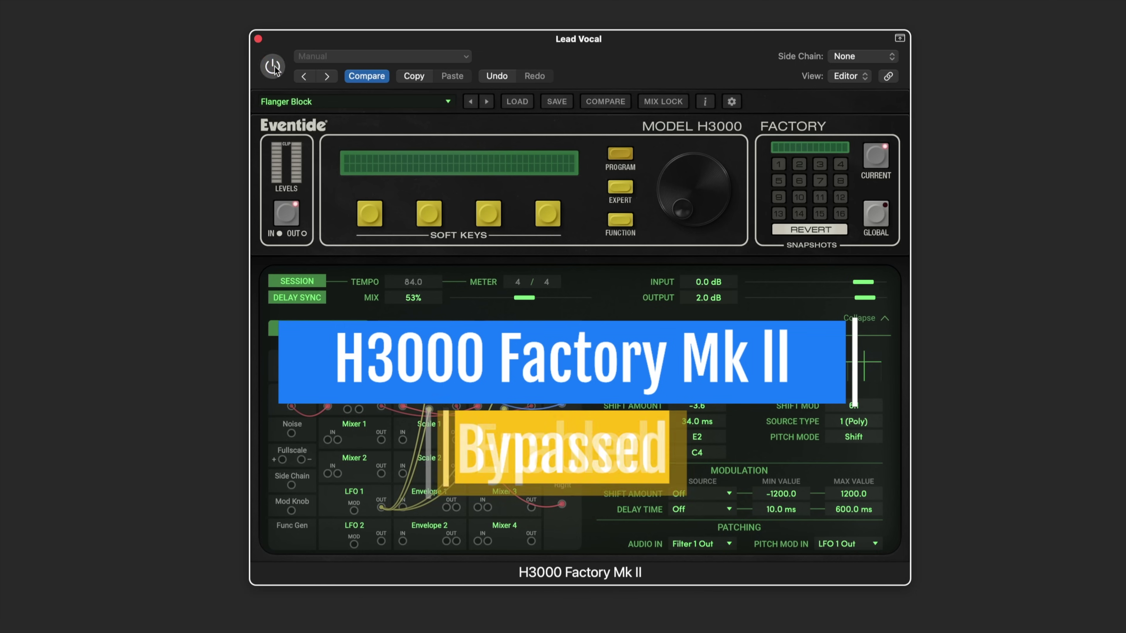
left_click(272, 66)
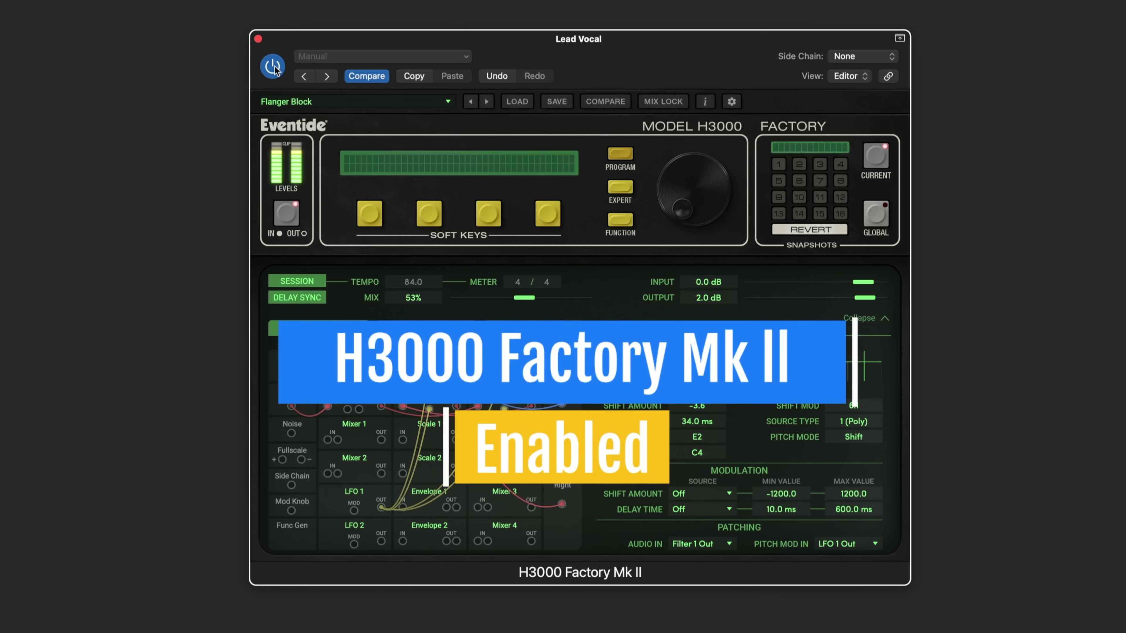
left_click(181, 50)
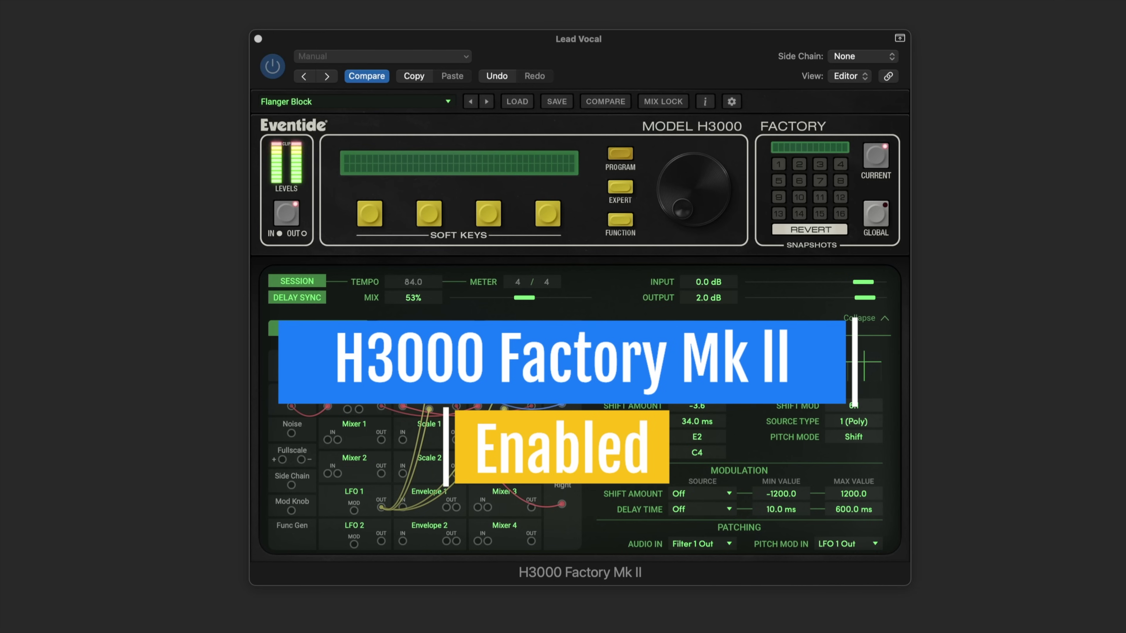
left_click(524, 299)
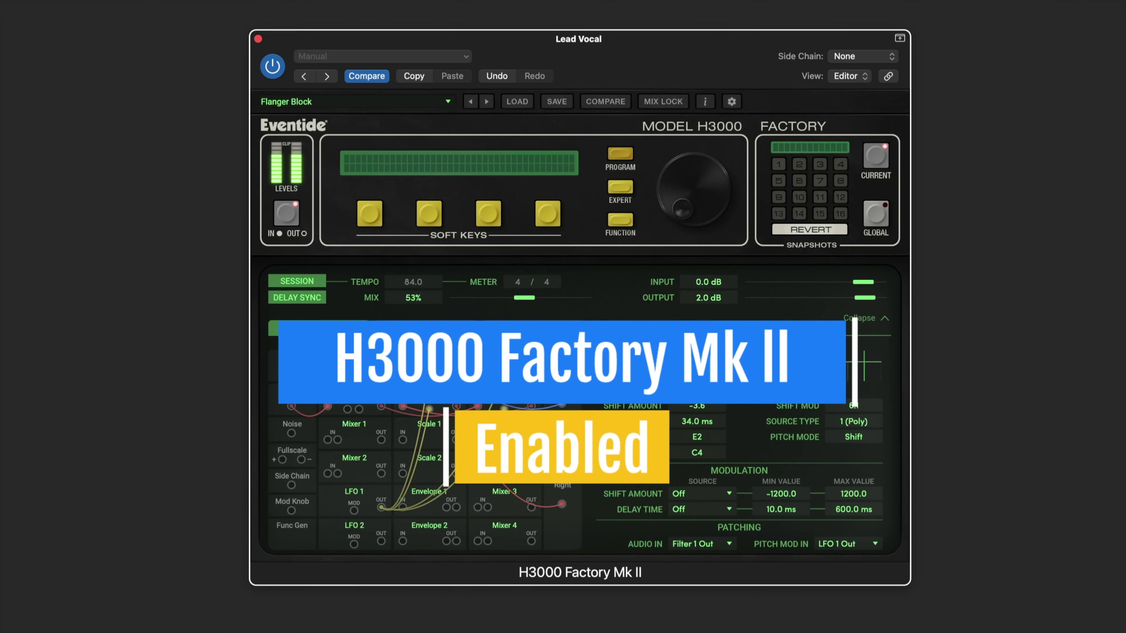
left_click_drag(525, 300, 523, 301)
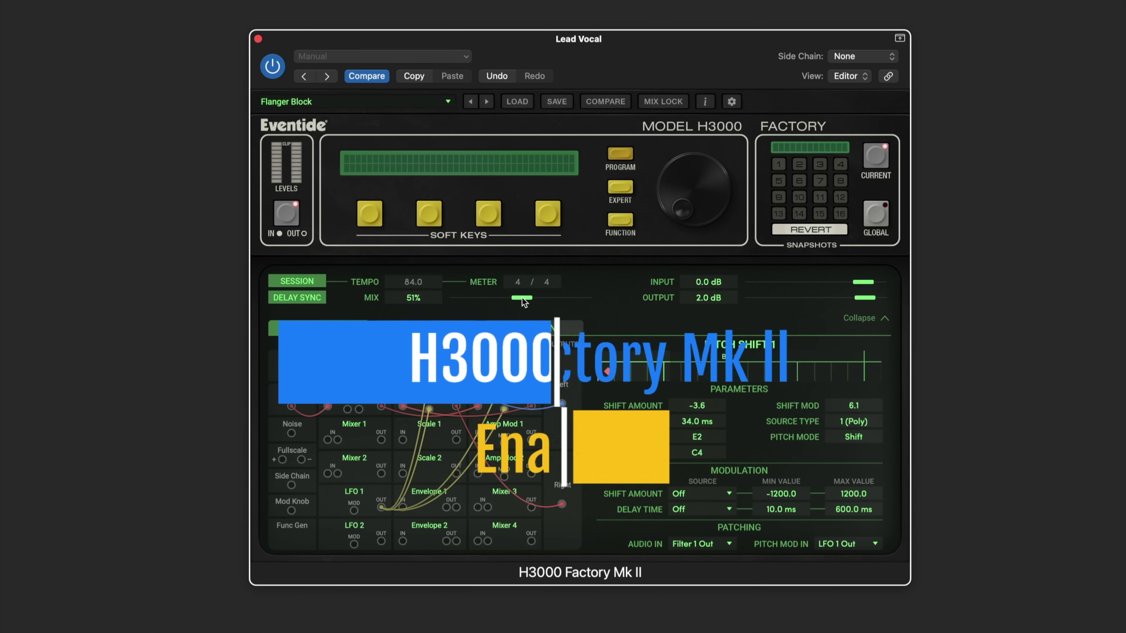